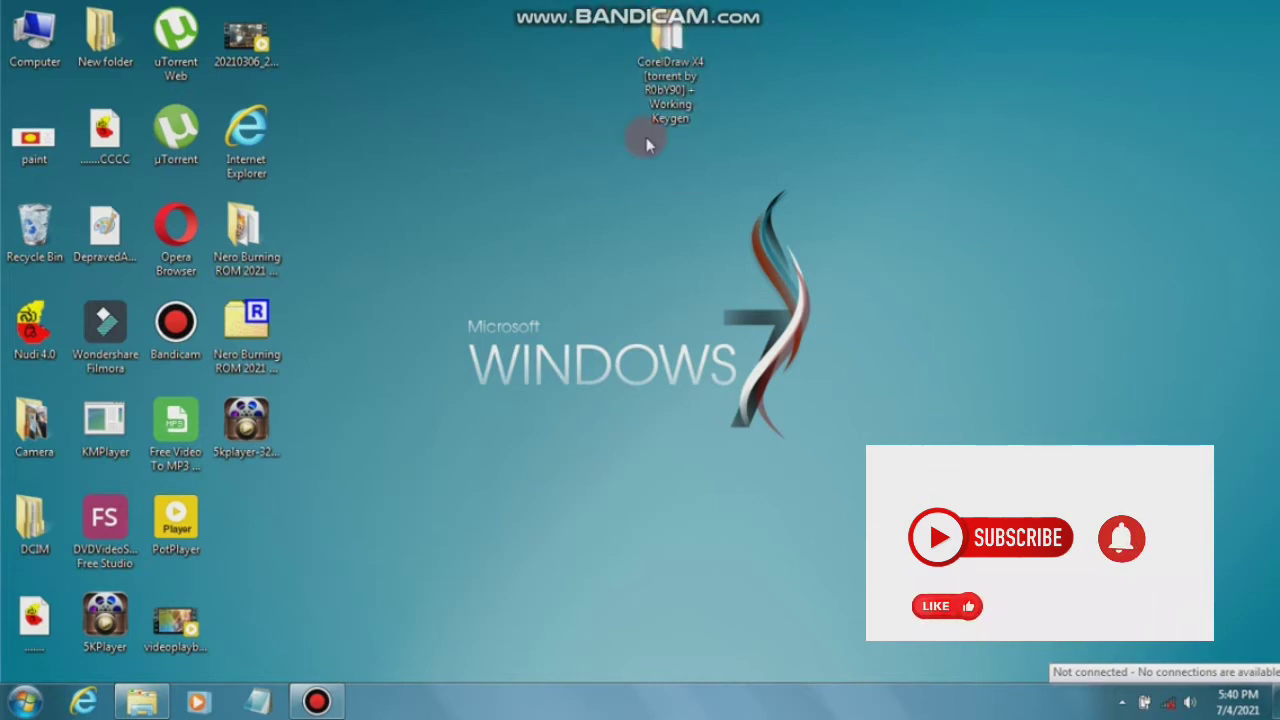
Step: Open the CorelDraw X4 folder and run the CorelDRAWGraphicsSuiteX4Installer_IE setup
click(676, 52)
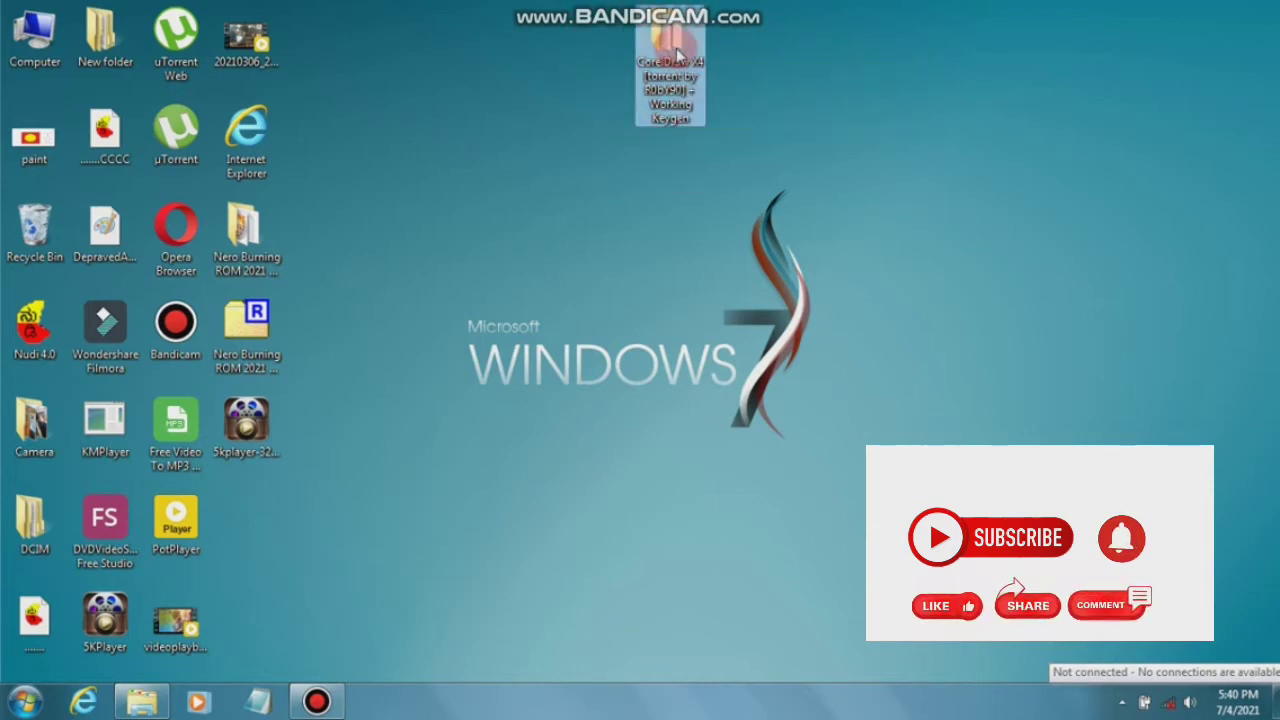
double_click(676, 52)
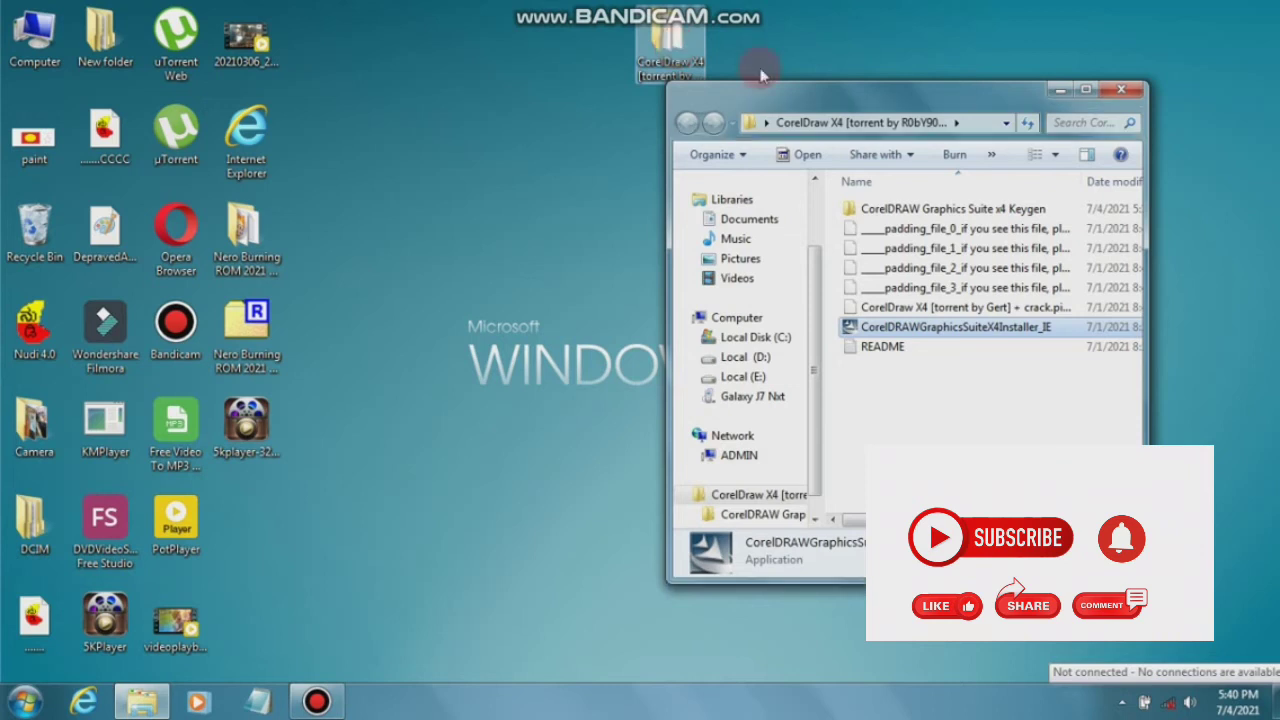
click(926, 355)
click(938, 333)
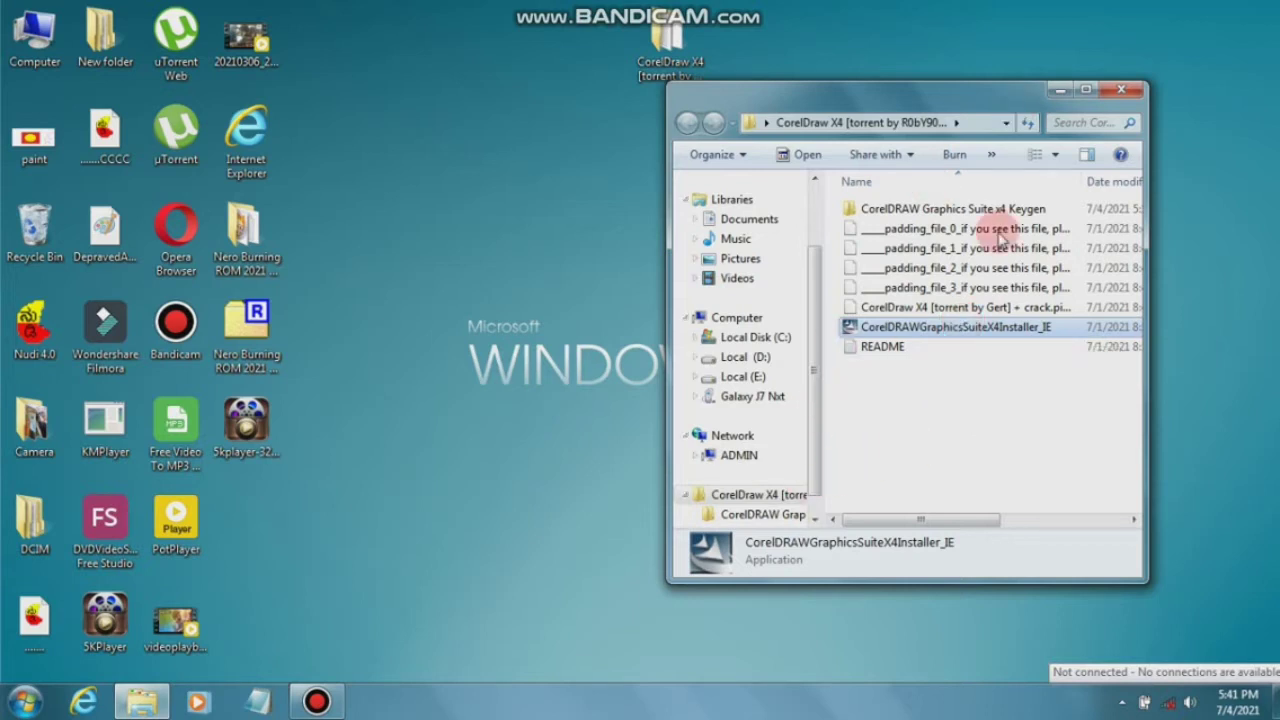
click(935, 335)
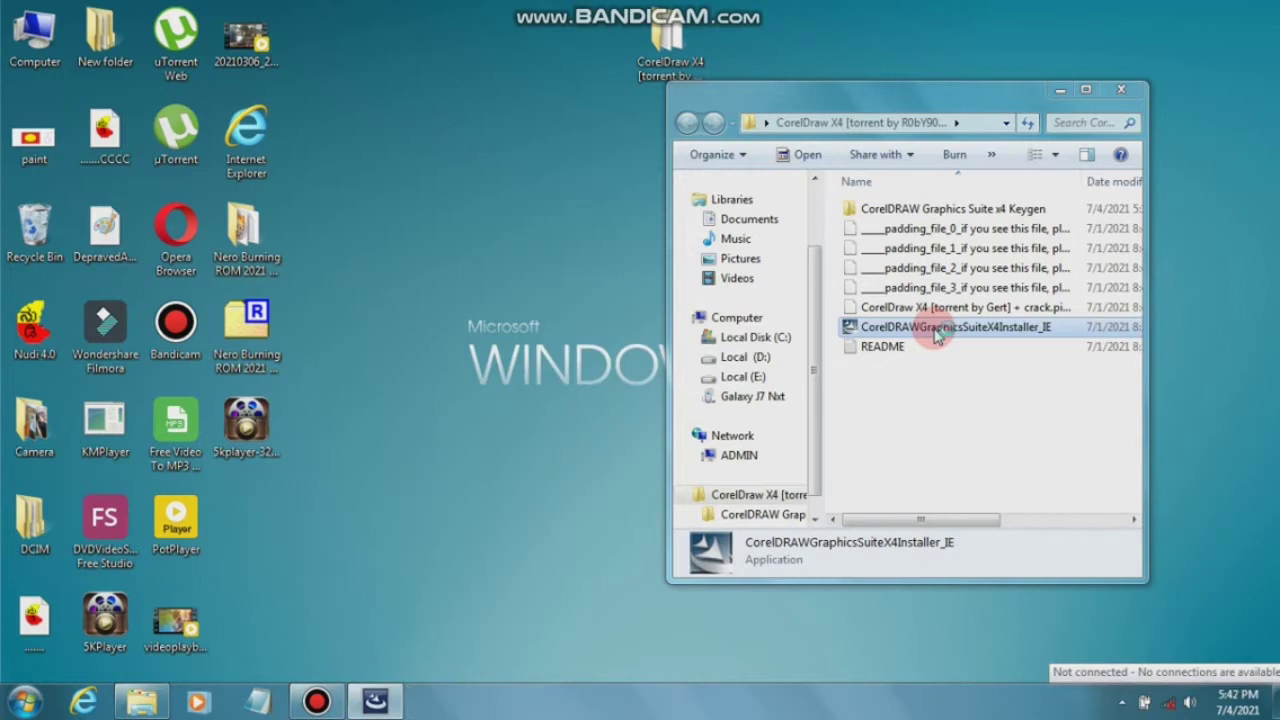
double_click(937, 335)
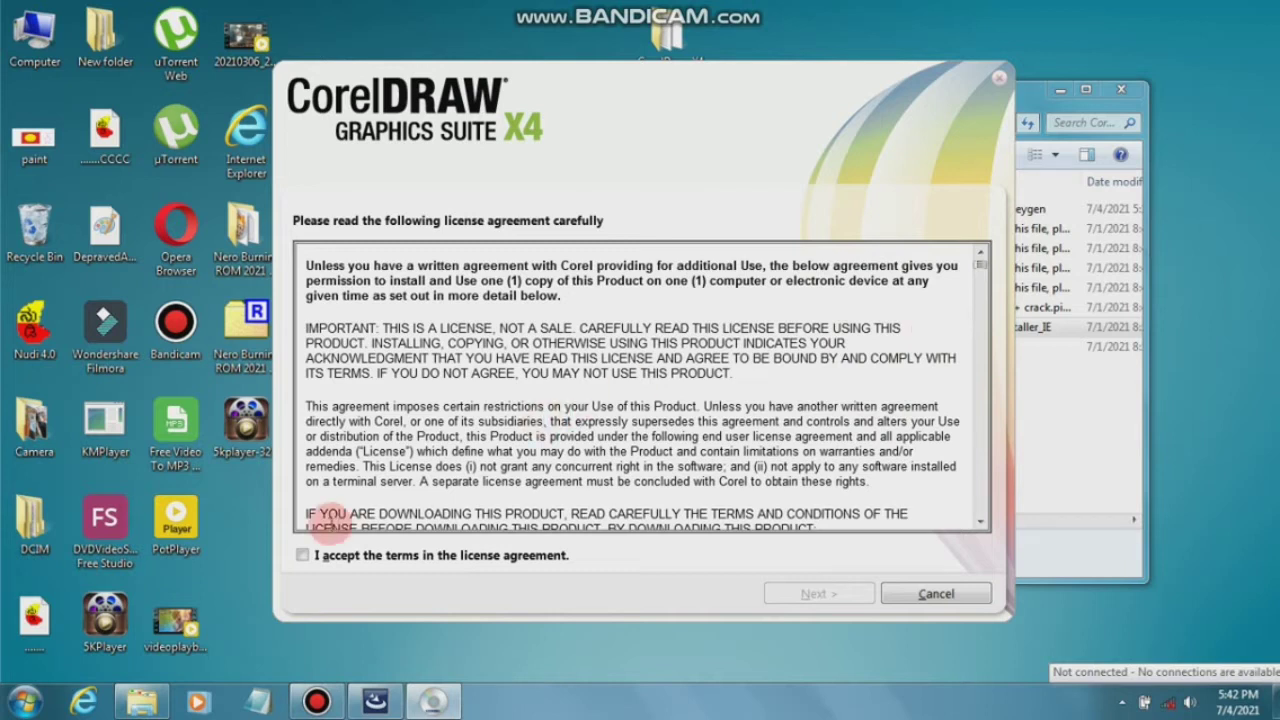
Step: Accept the license agreement terms and continue
click(302, 556)
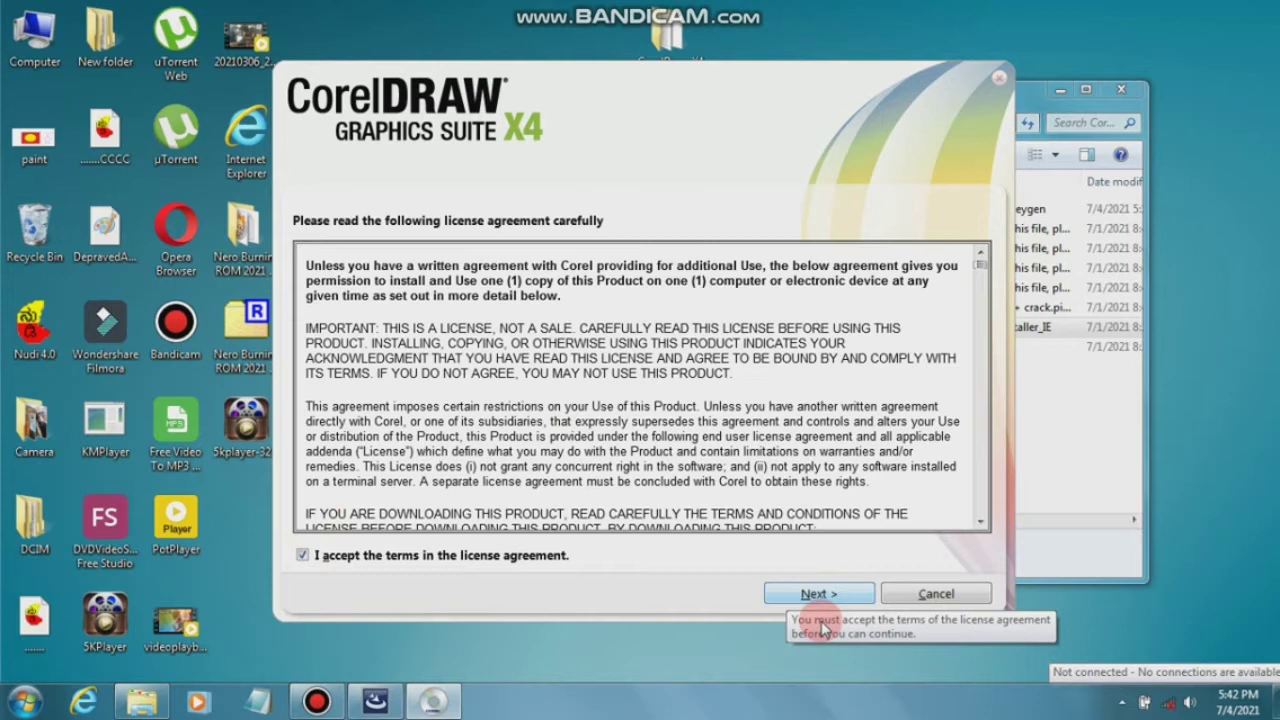
click(303, 556)
click(303, 556)
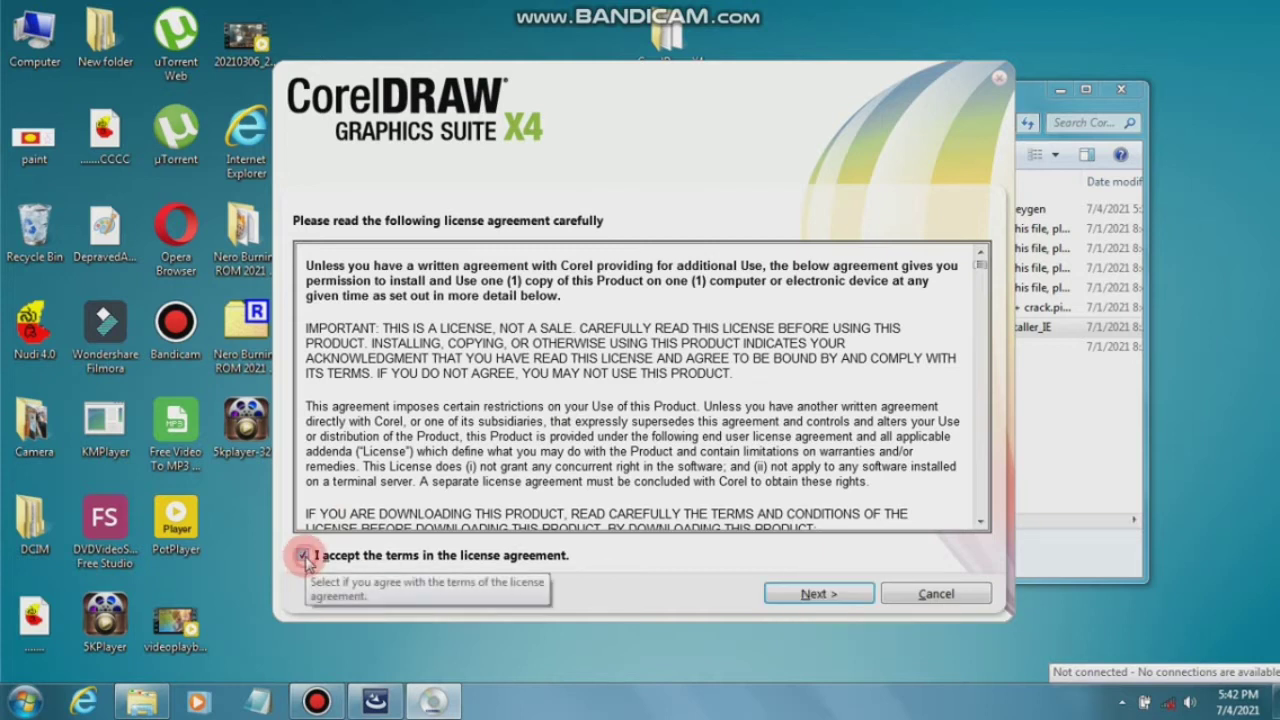
click(805, 596)
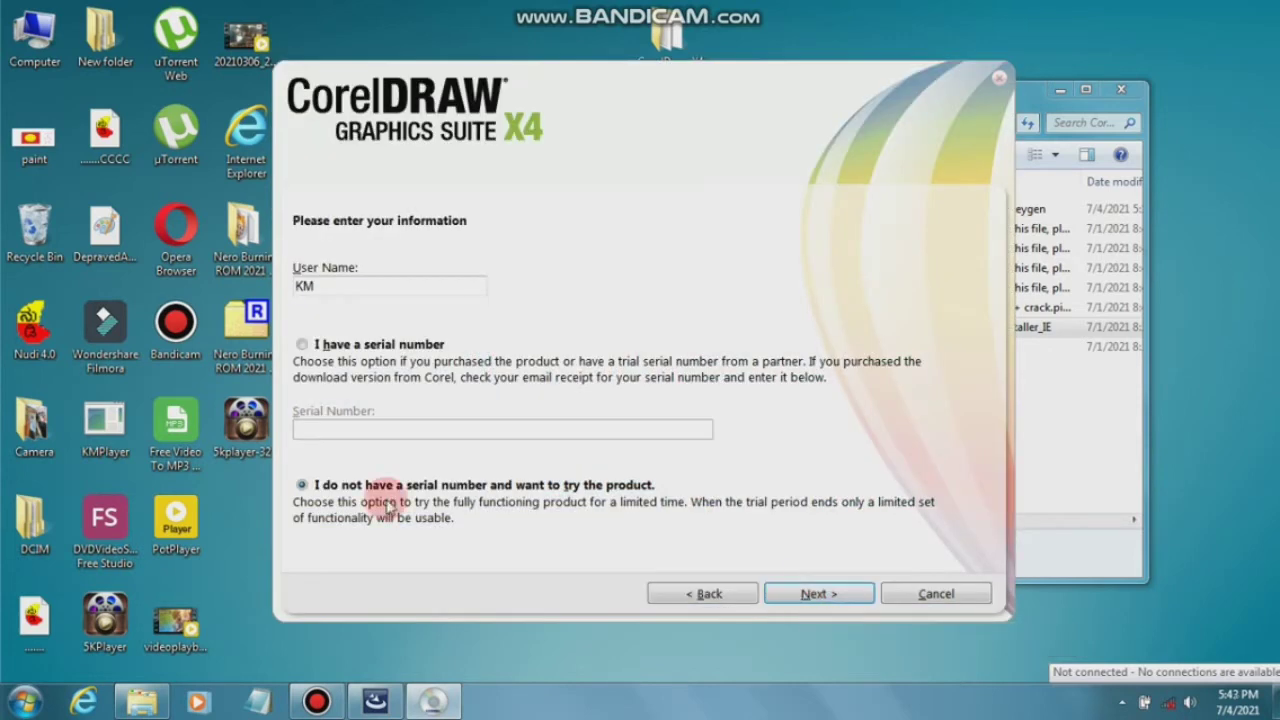
Step: Choose to try the product without a serial number and proceed to installation options
click(298, 500)
click(302, 486)
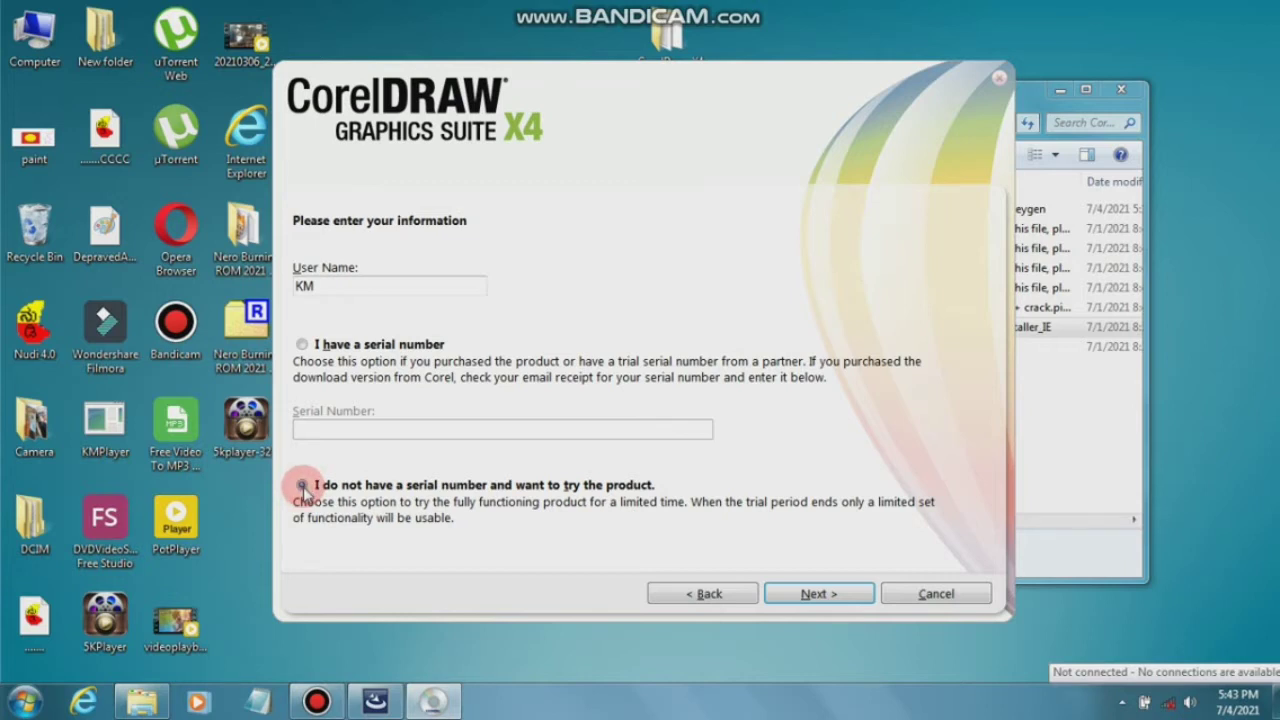
click(812, 592)
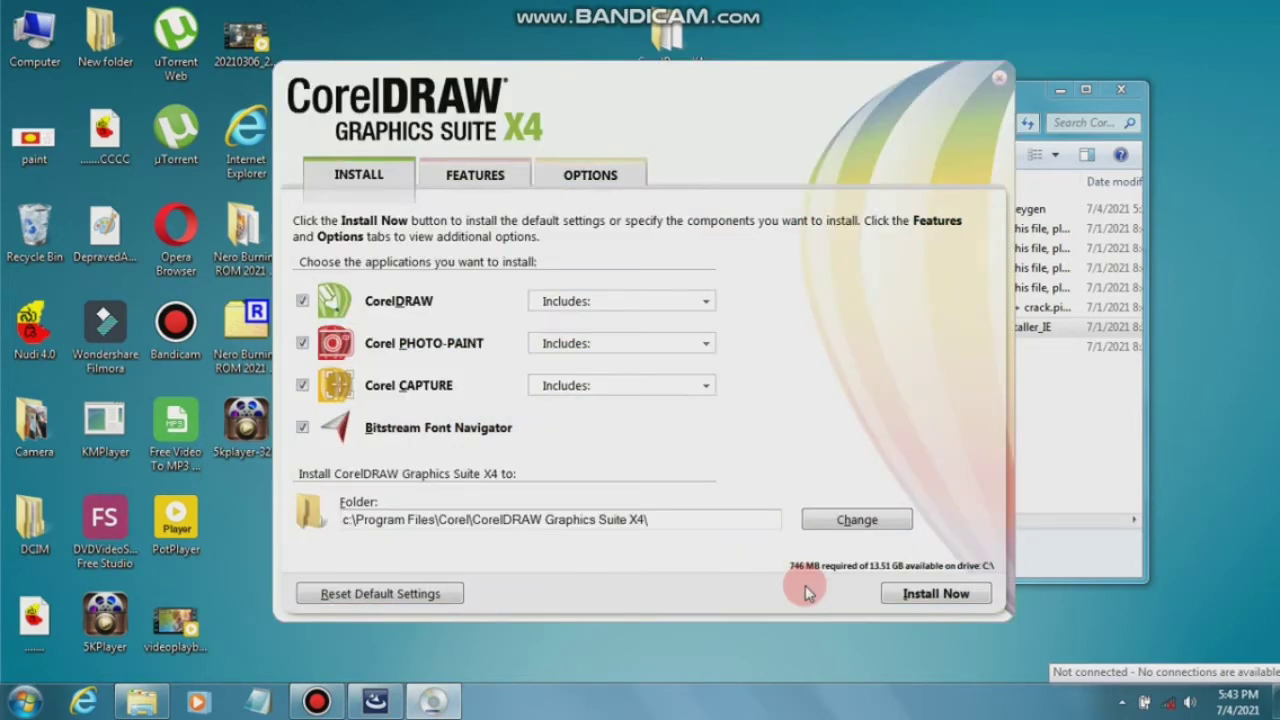
Step: Install all four applications and close the completed setup wizard with Finish
click(922, 596)
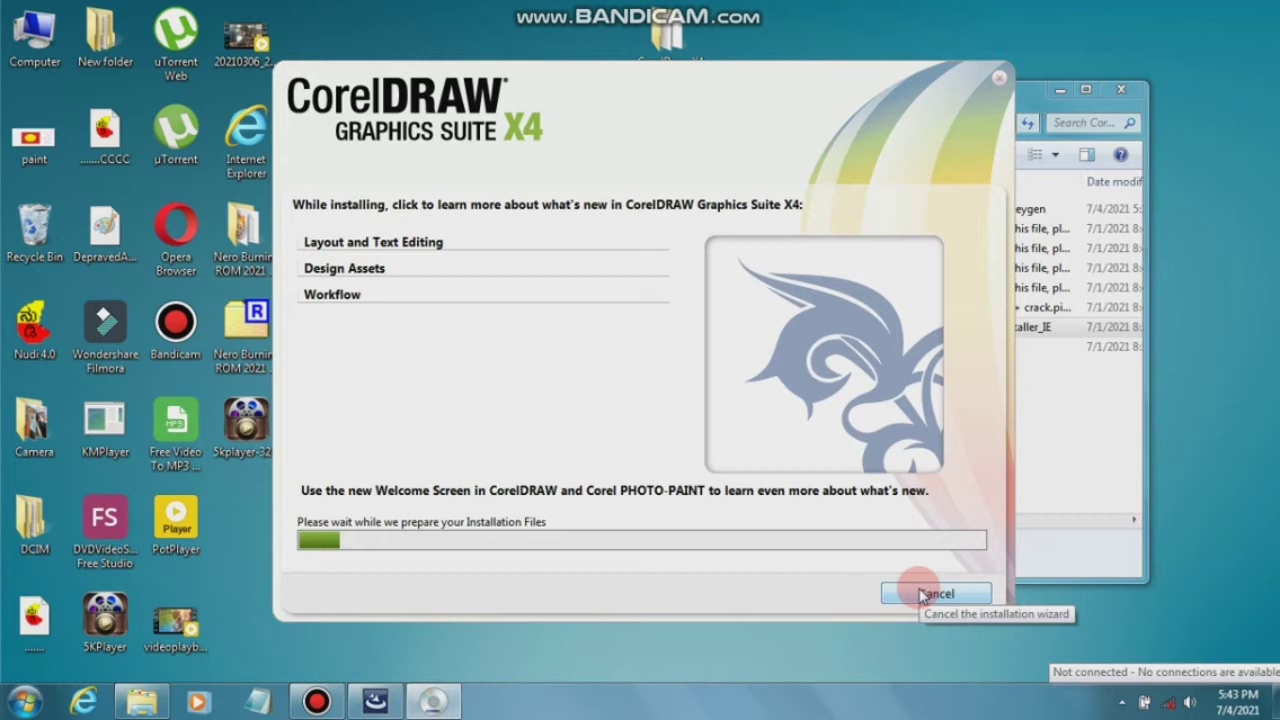
click(922, 594)
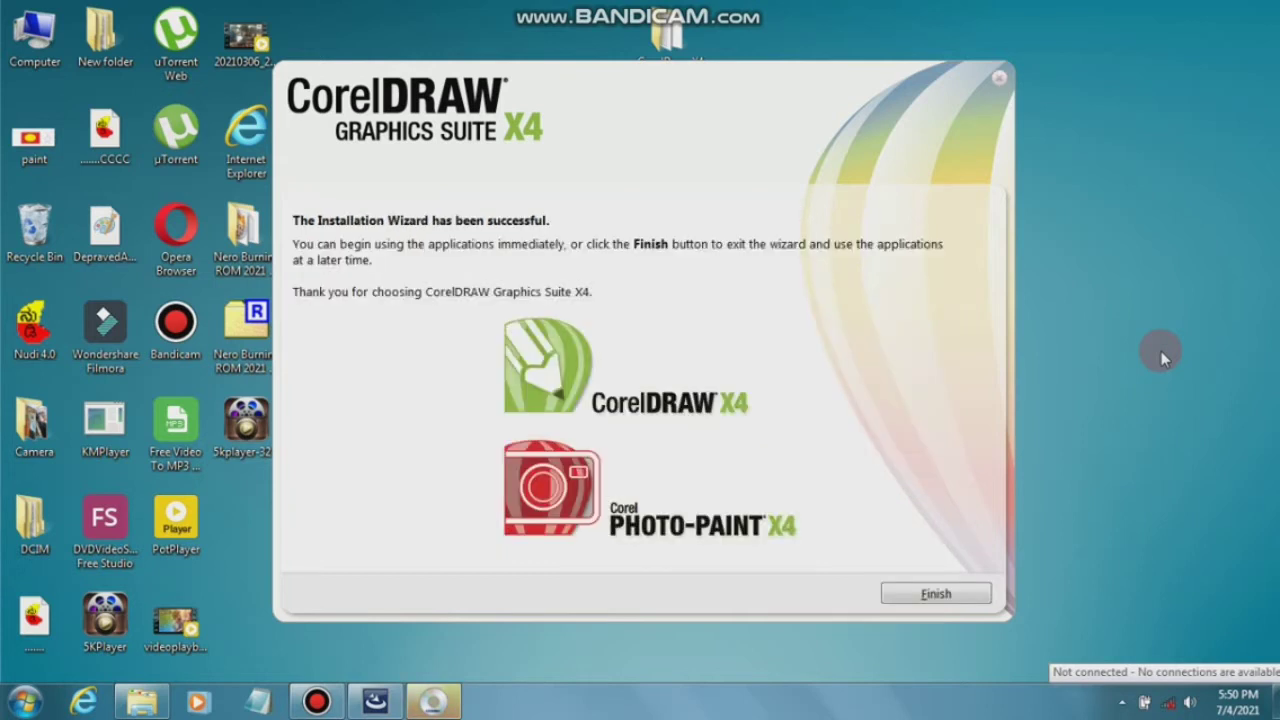
click(899, 603)
click(955, 590)
click(930, 598)
click(930, 596)
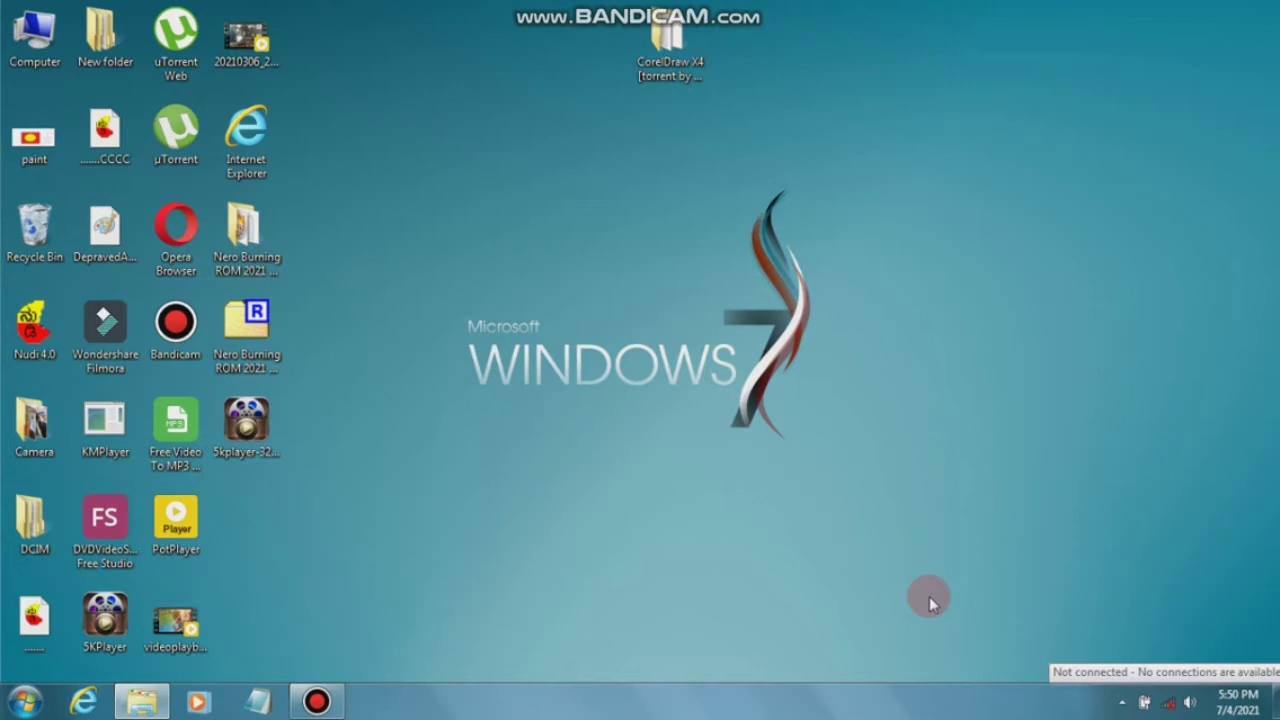
Step: Open the CorelDraw X4 desktop folder, then its CorelDRAW Graphics Suite x4 Keygen folder, and select the keygen
click(665, 60)
click(690, 32)
click(737, 69)
click(668, 45)
double_click(673, 63)
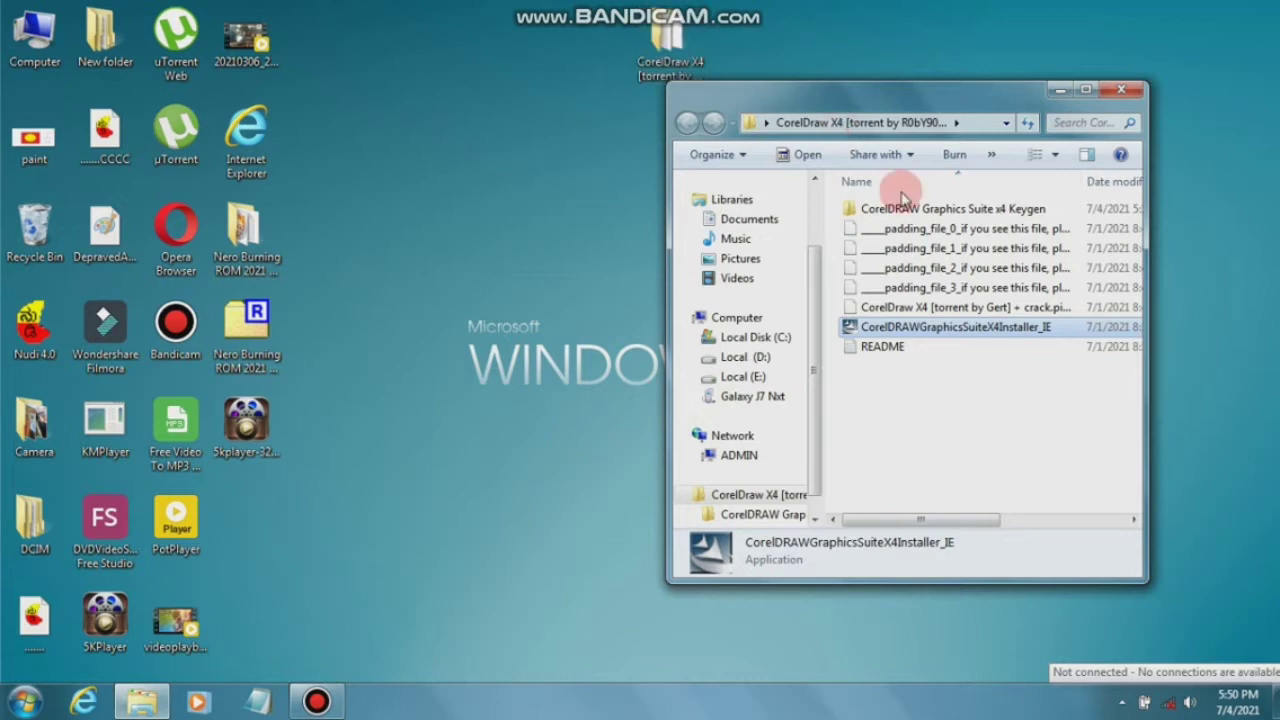
click(893, 213)
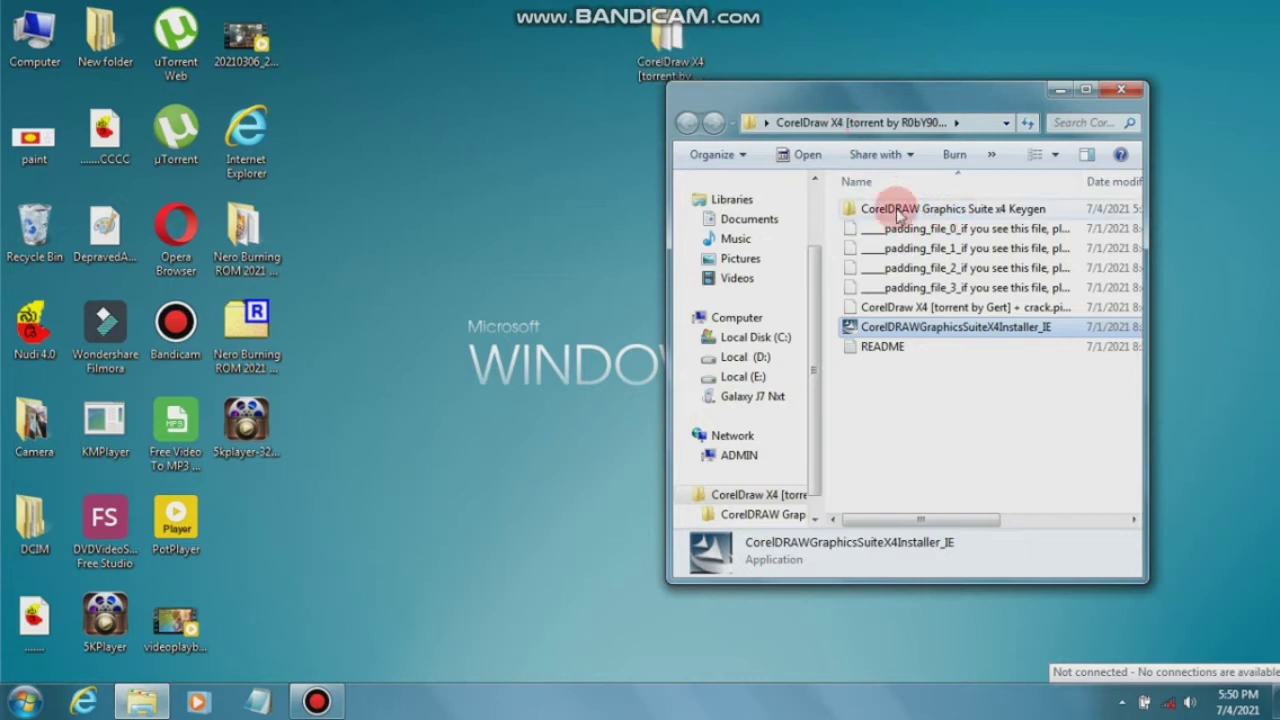
click(986, 212)
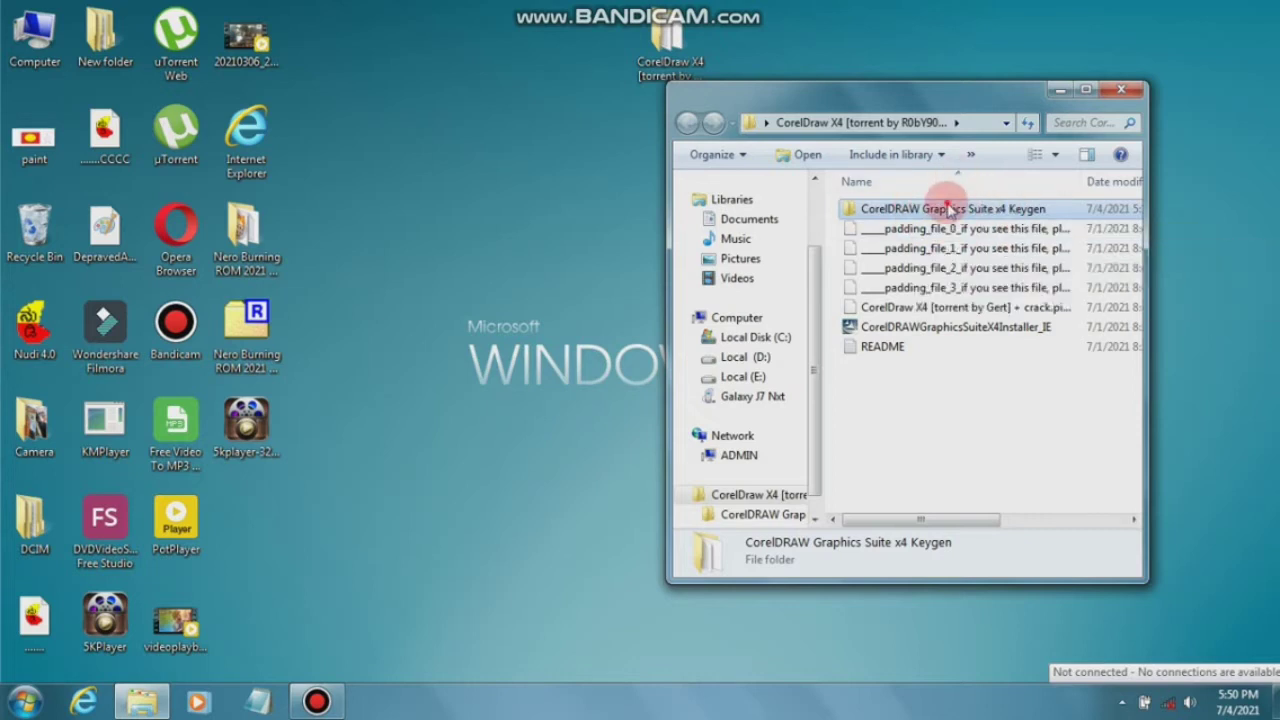
double_click(950, 210)
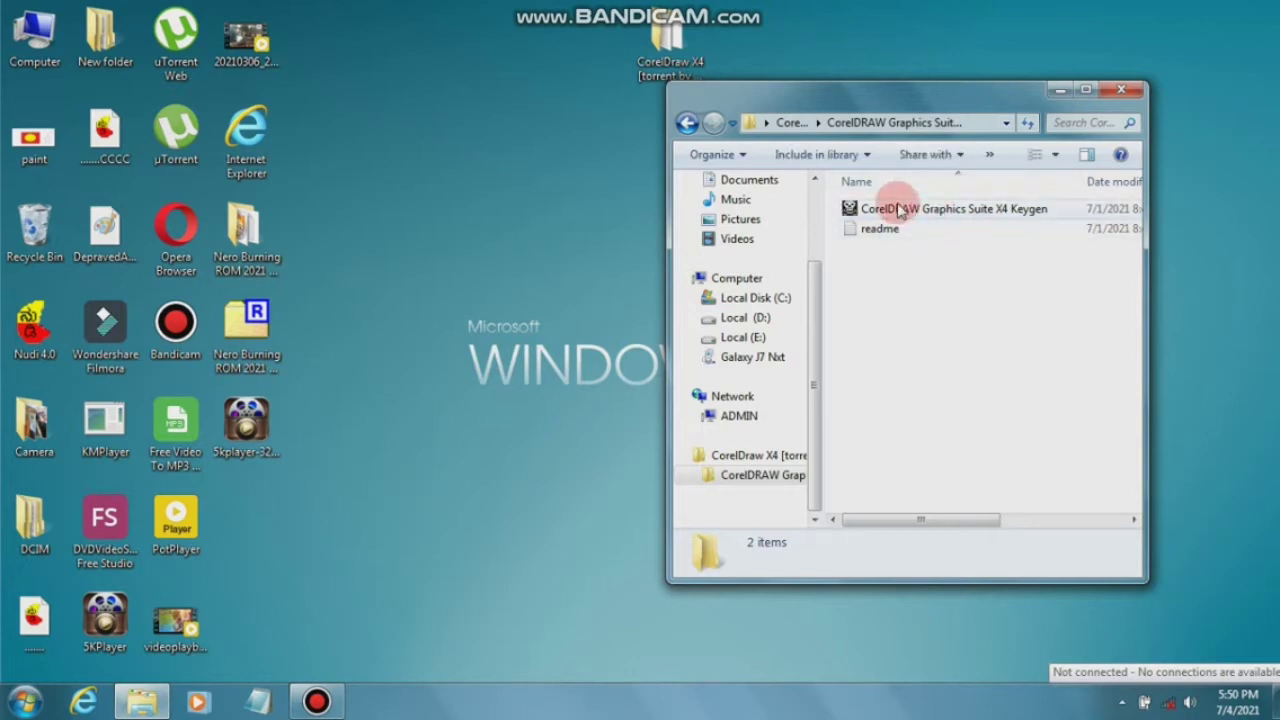
click(891, 208)
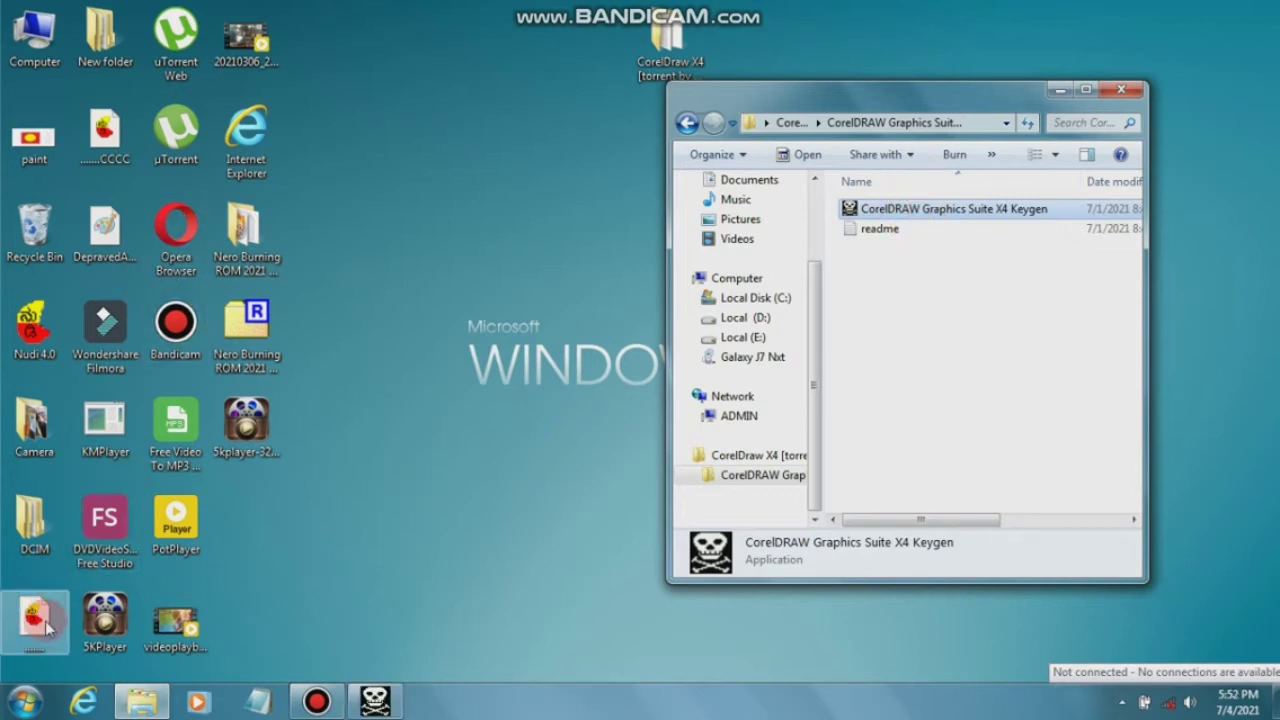
Step: Send the CorelDRAW X4 Start-menu entry to the desktop as a shortcut
click(27, 703)
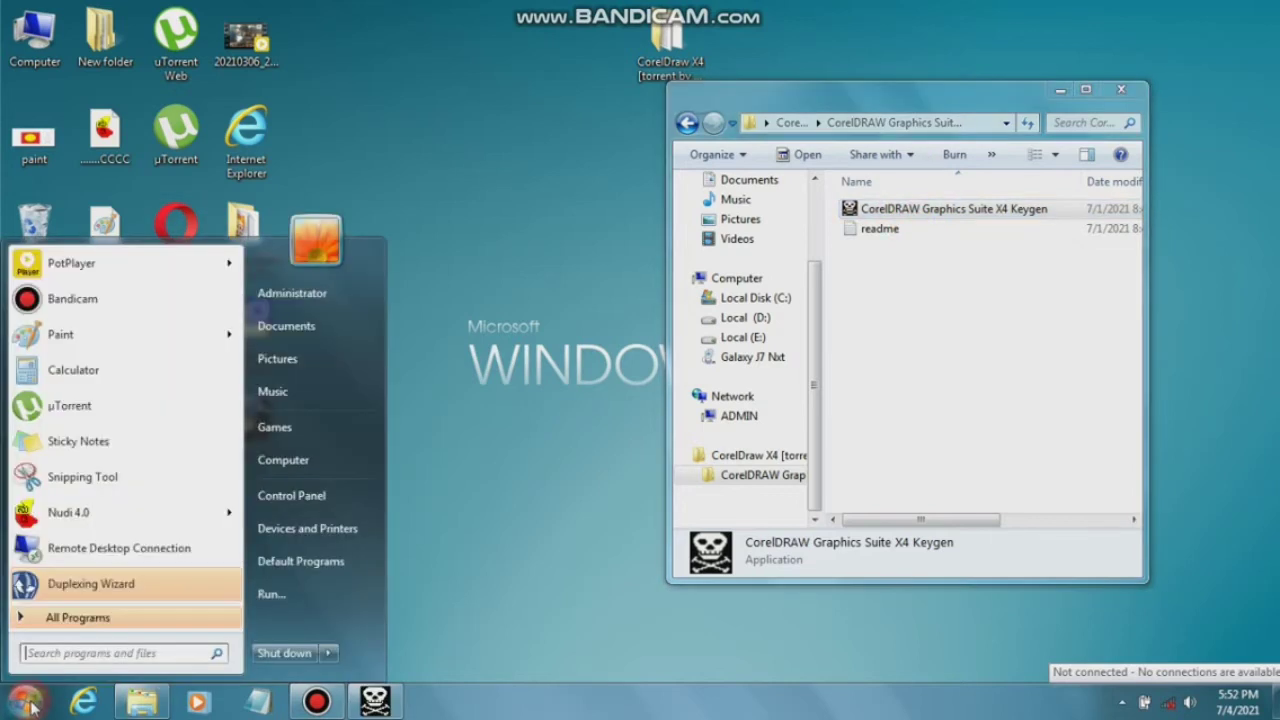
click(88, 617)
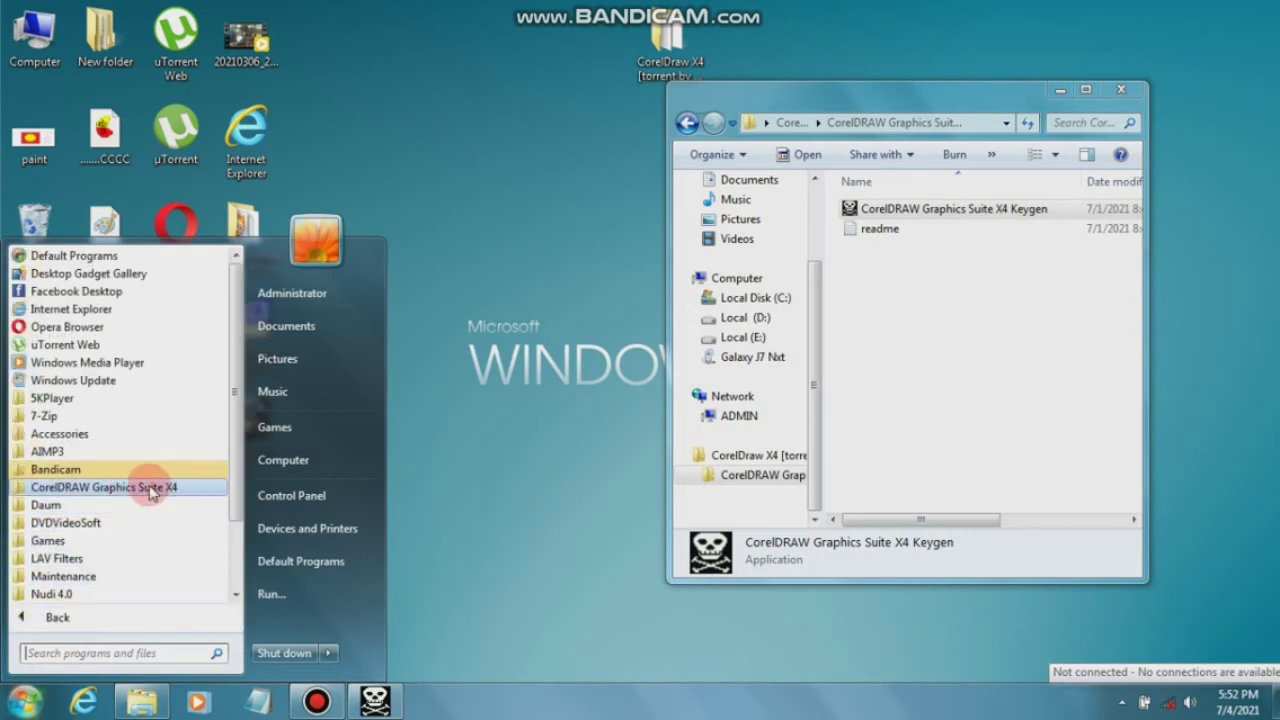
click(122, 487)
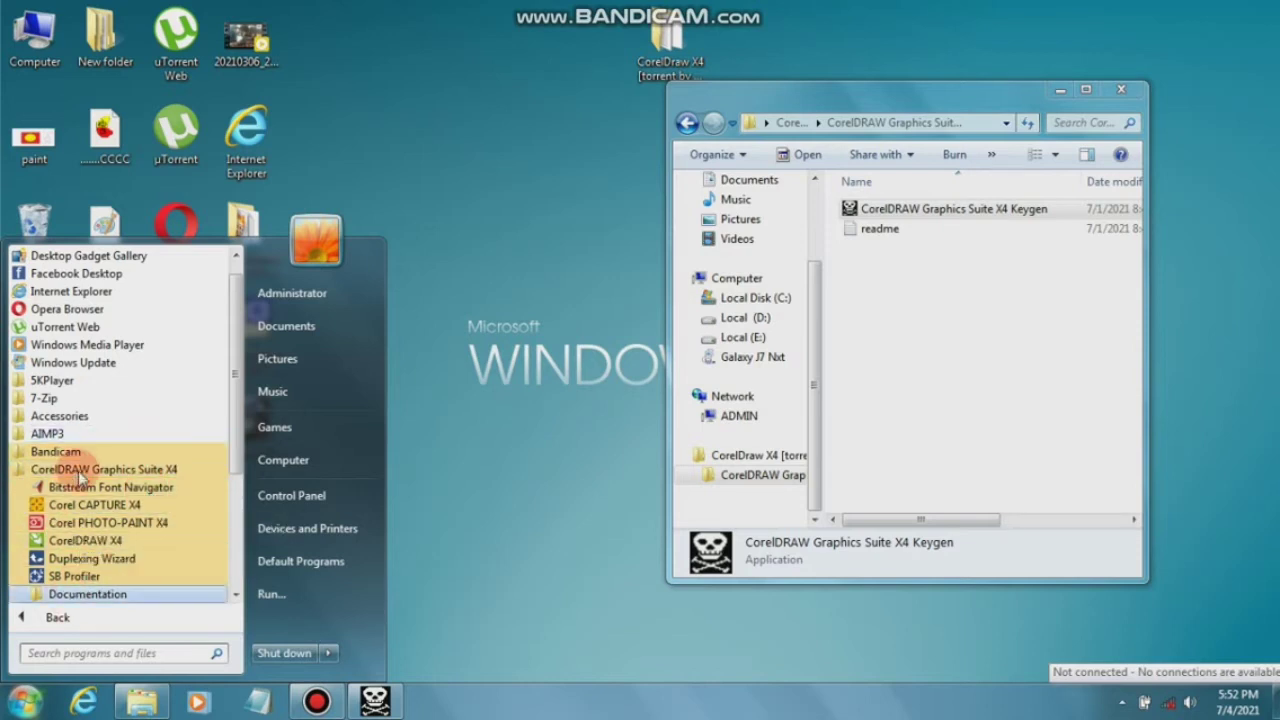
right_click(103, 542)
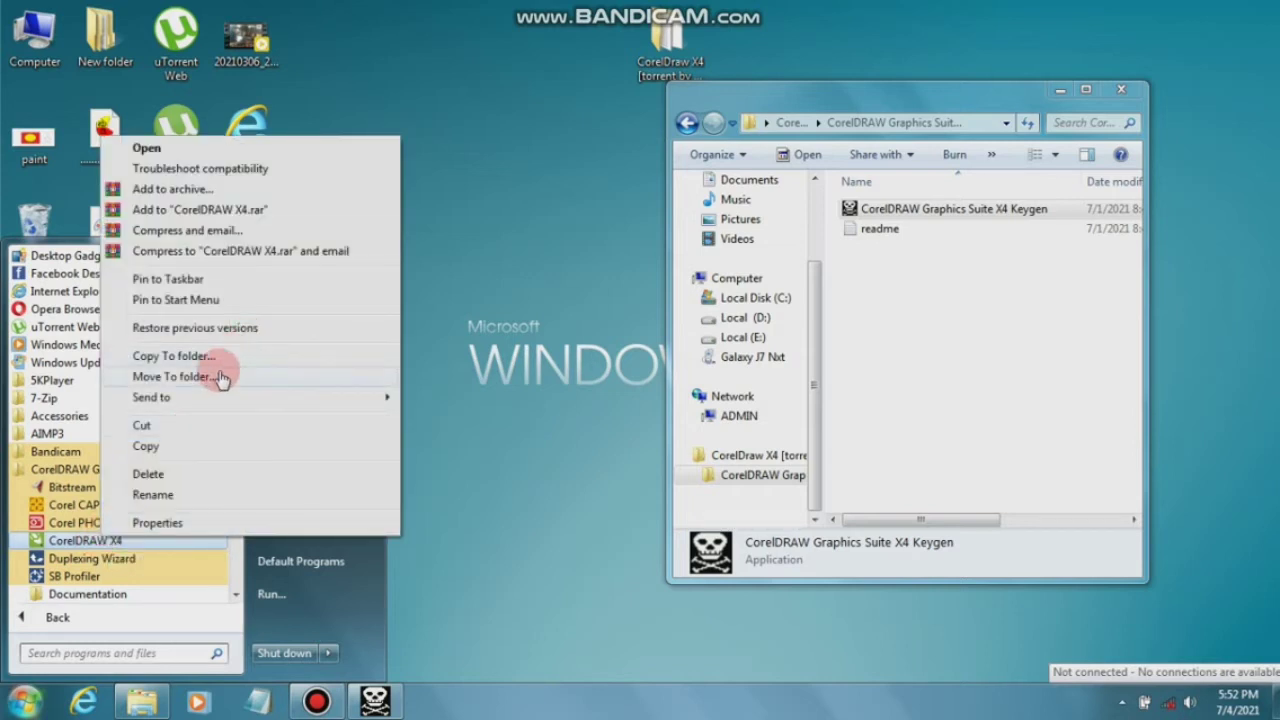
mouse_move(394, 400)
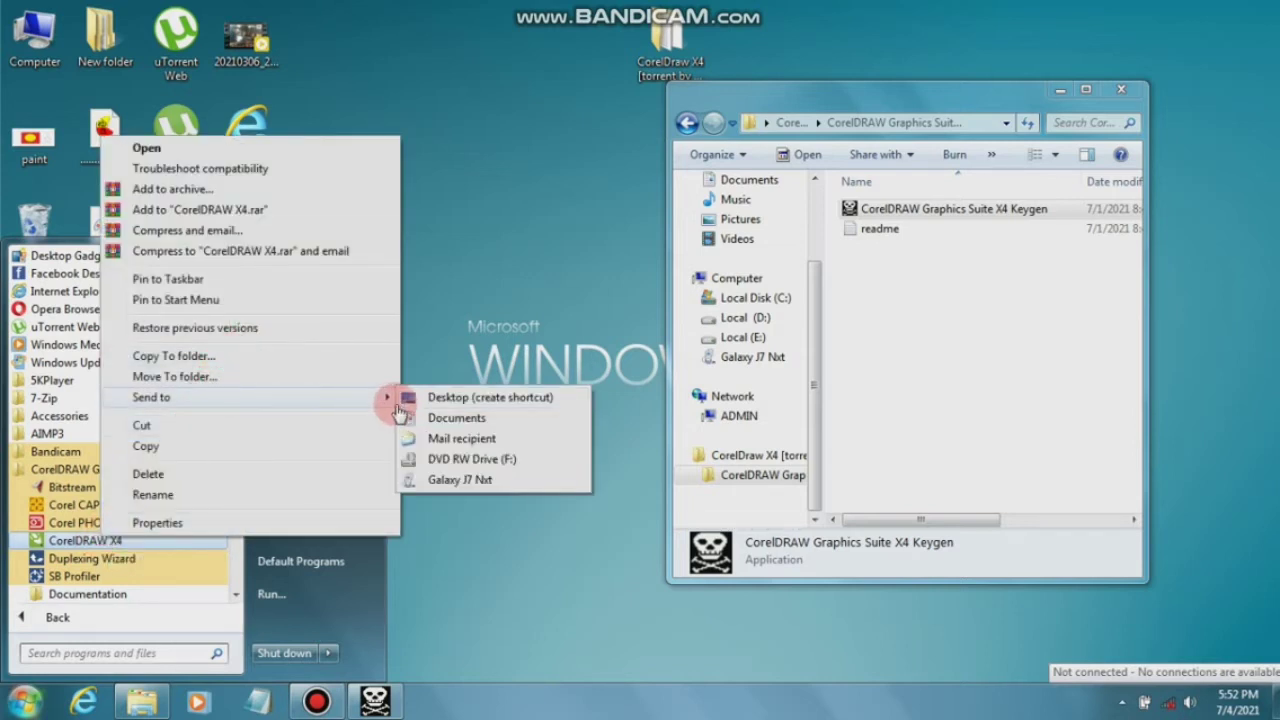
click(455, 399)
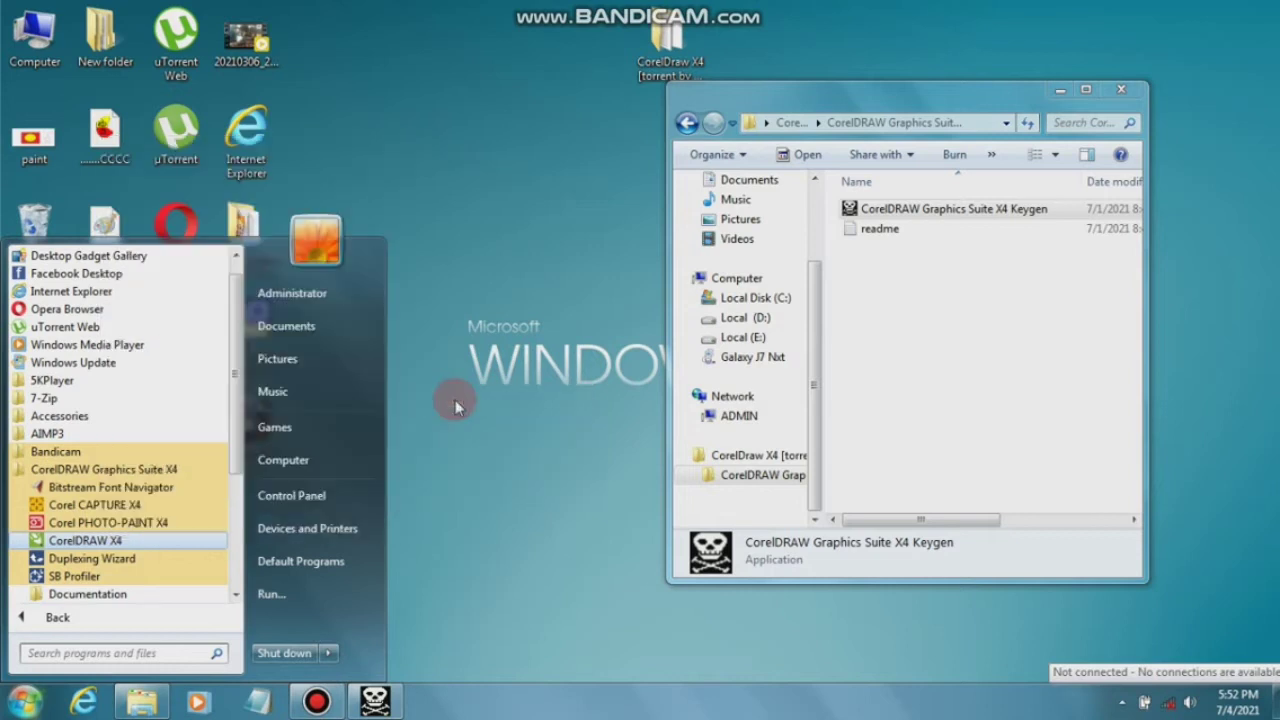
click(472, 383)
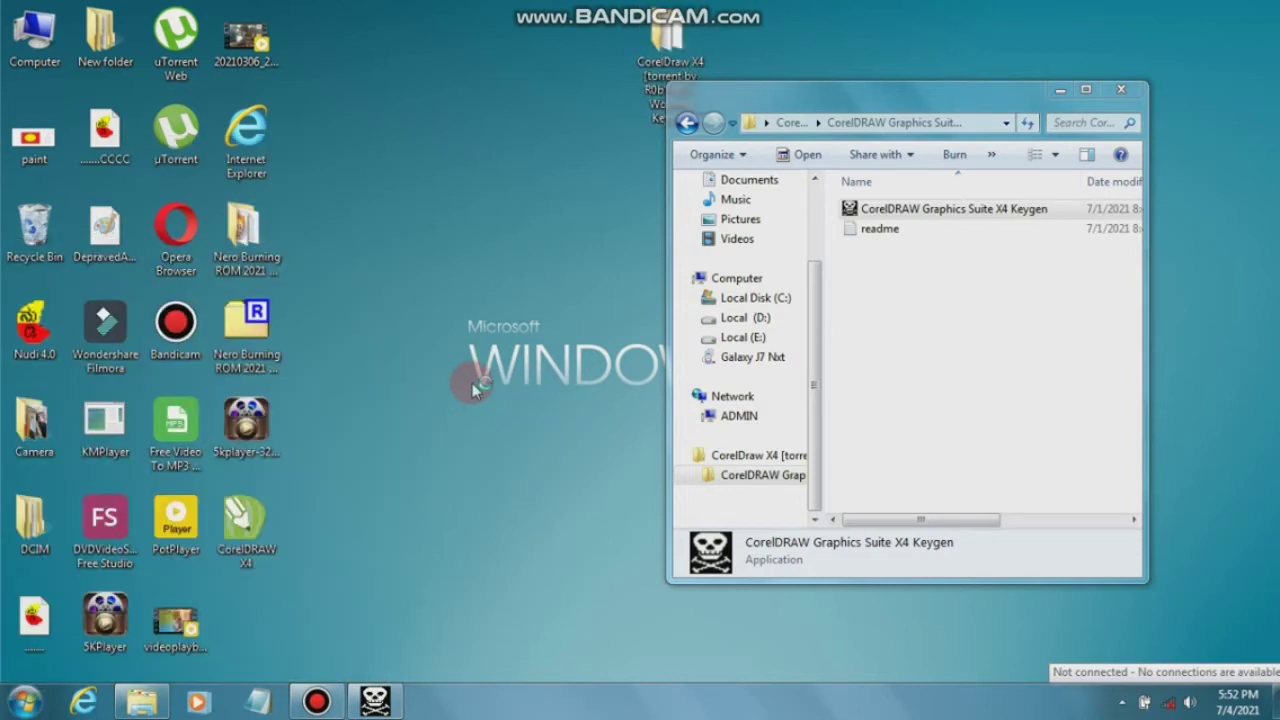
Step: Launch CorelDRAW X4 from the desktop shortcut and choose Enter Serial Number
double_click(238, 512)
click(269, 511)
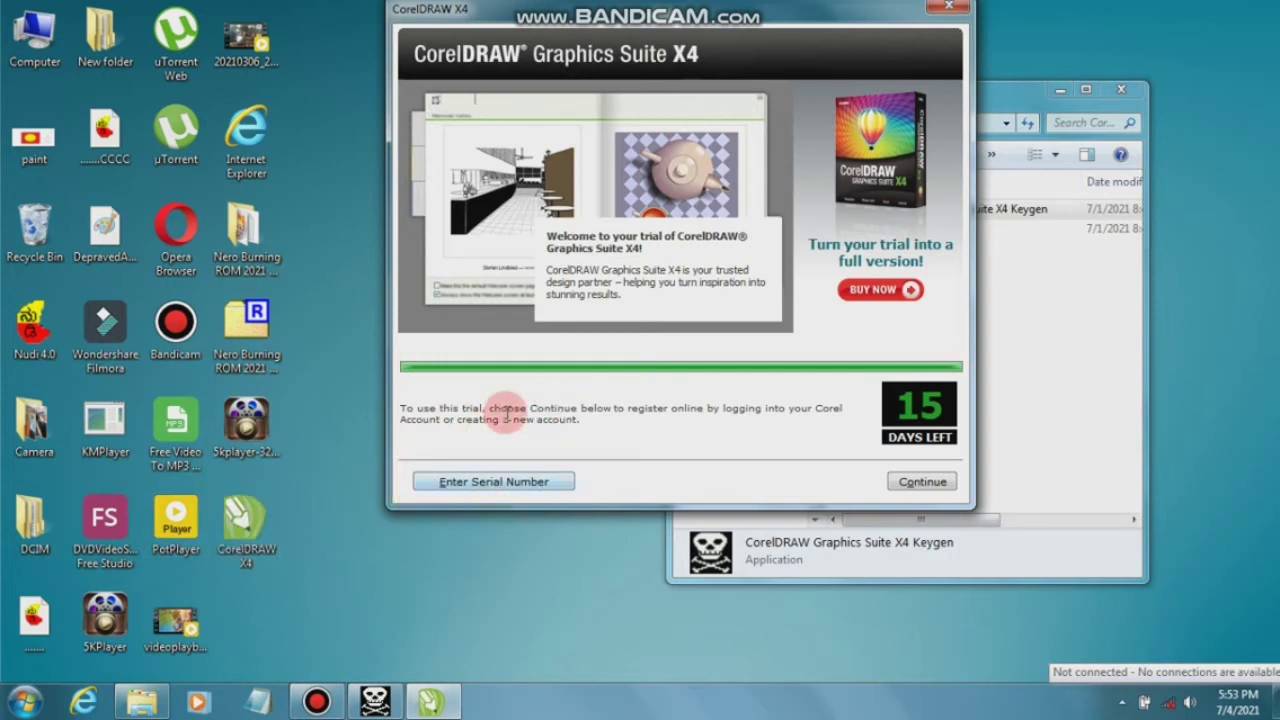
click(490, 483)
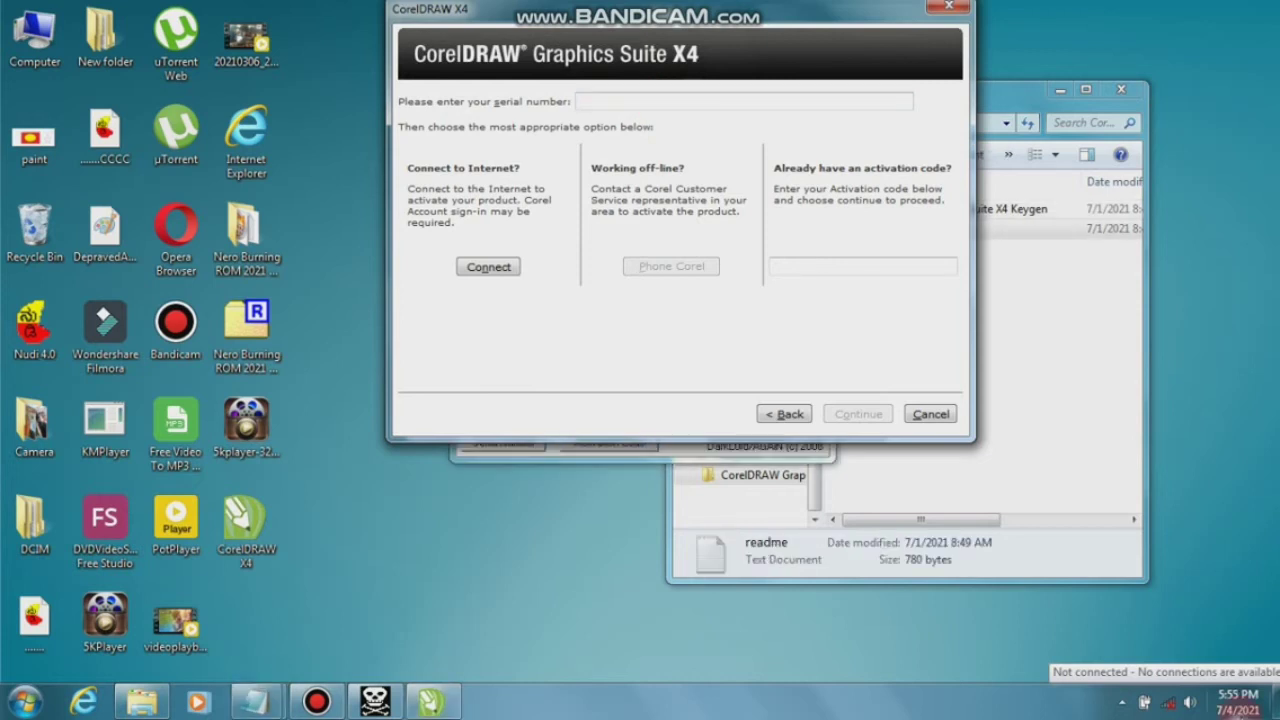
Step: Change the system date's year to 2008 in the Date and Time settings
click(1230, 700)
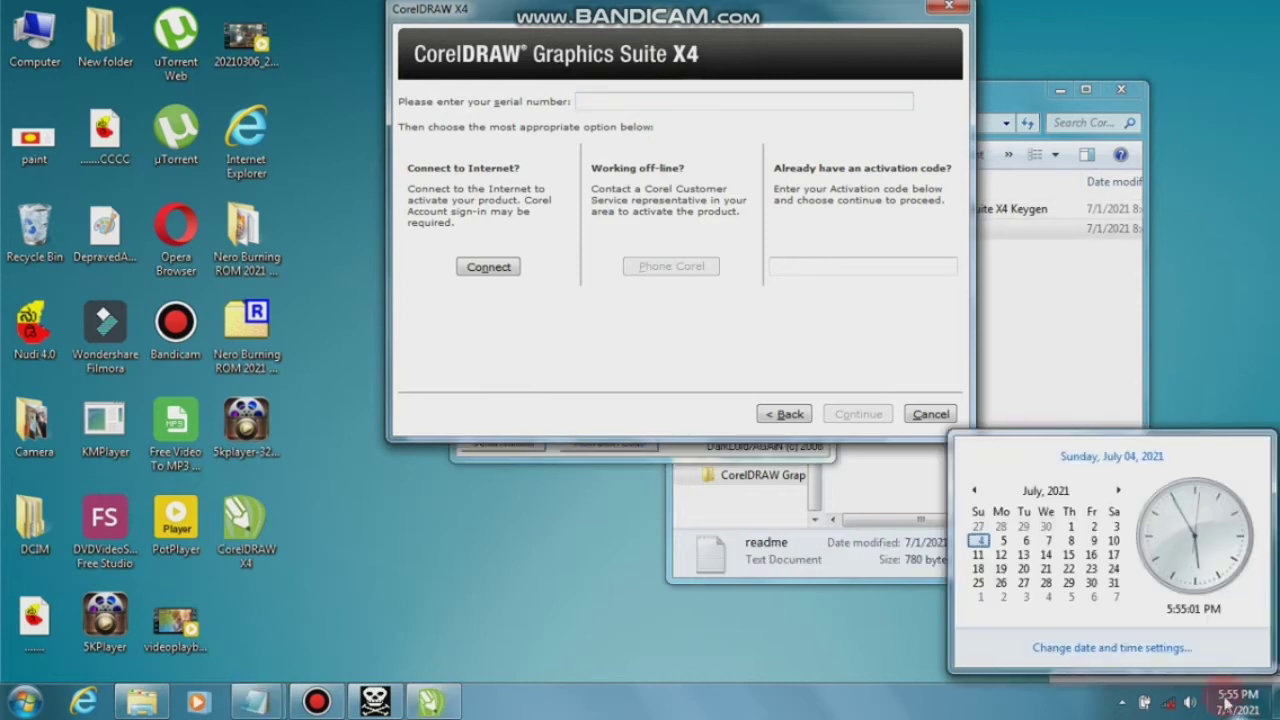
click(1130, 650)
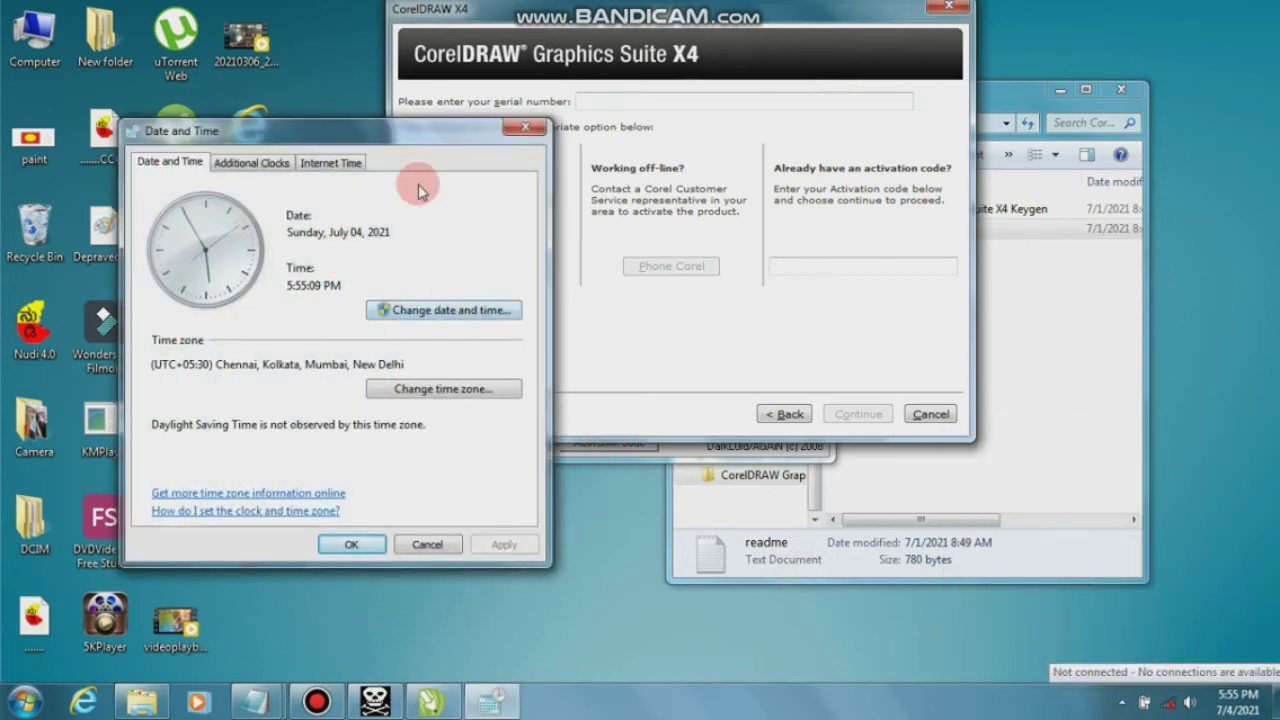
click(421, 310)
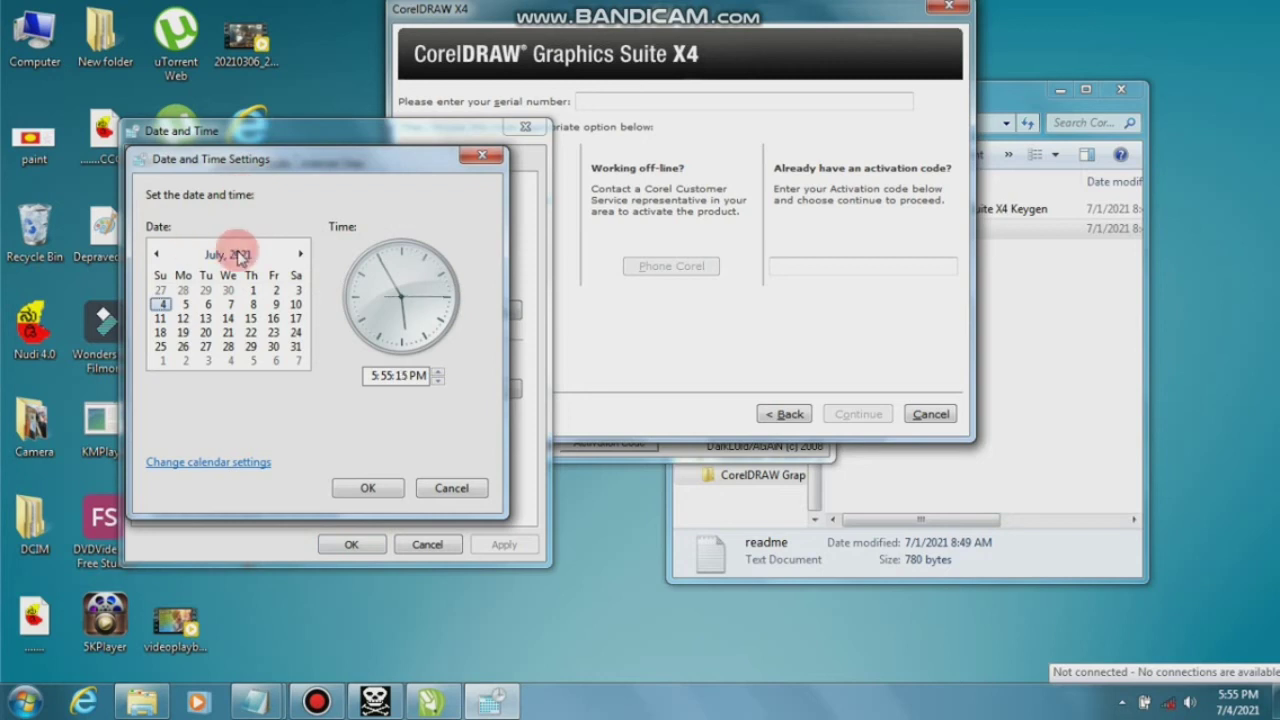
click(240, 256)
click(222, 252)
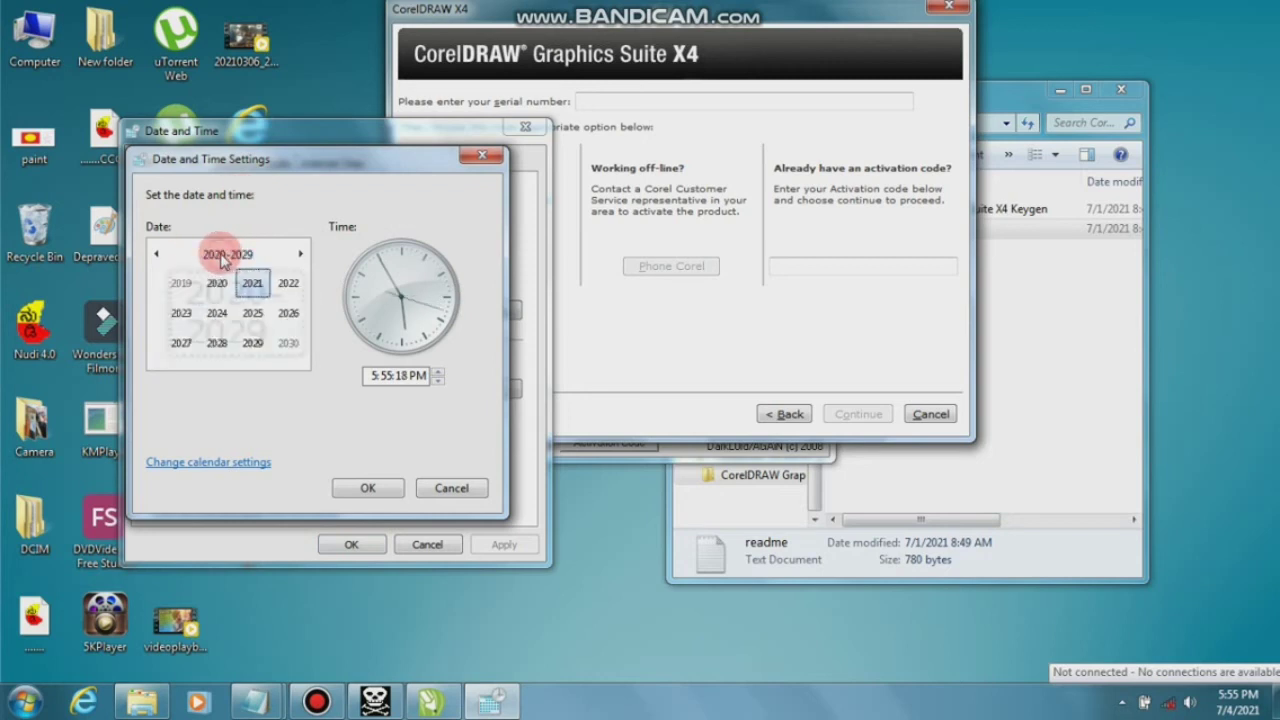
click(222, 256)
click(205, 287)
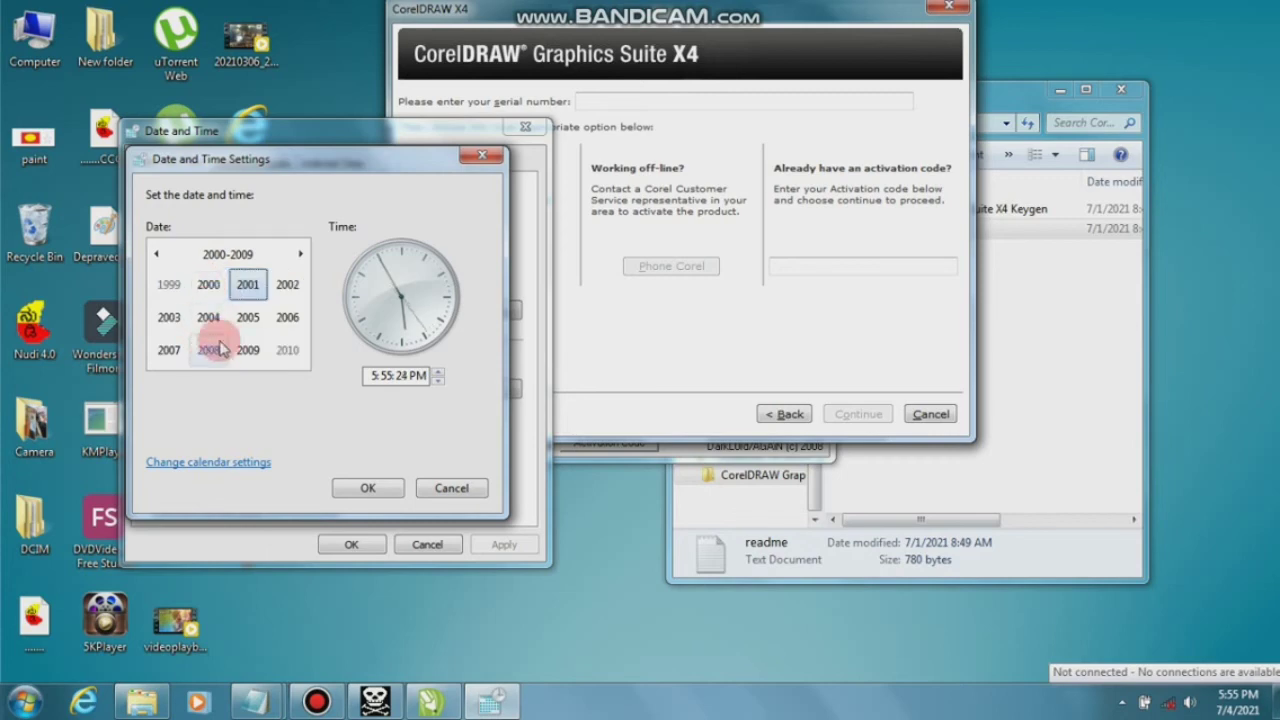
click(208, 349)
click(362, 487)
click(354, 541)
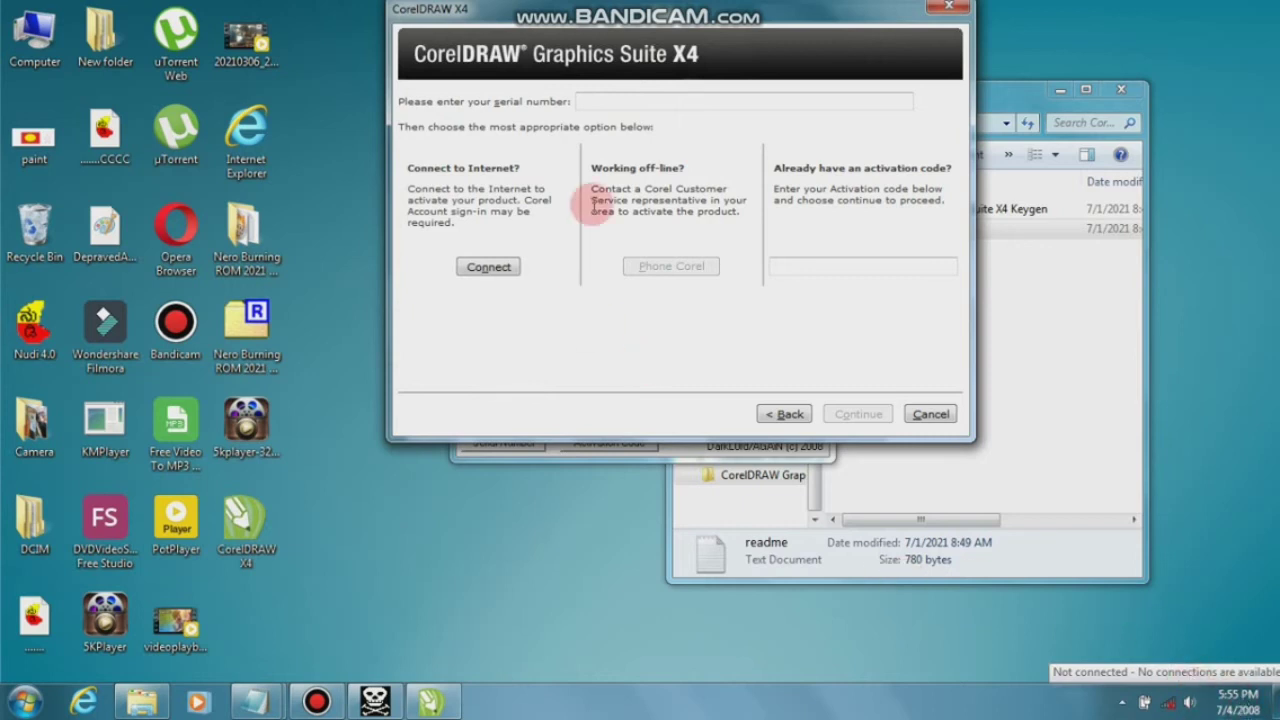
Step: Copy the keygen's serial number into CorelDRAW's serial field and choose Phone Corel activation
click(375, 700)
double_click(560, 320)
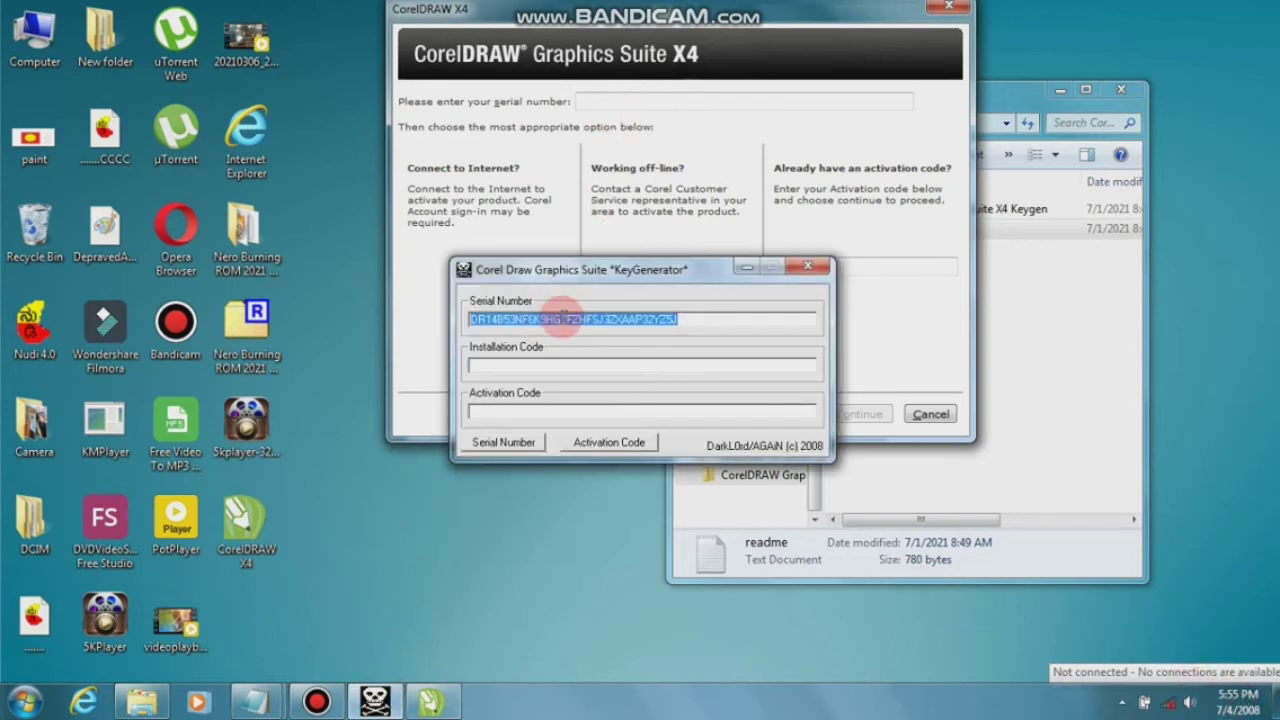
right_click(560, 320)
click(614, 375)
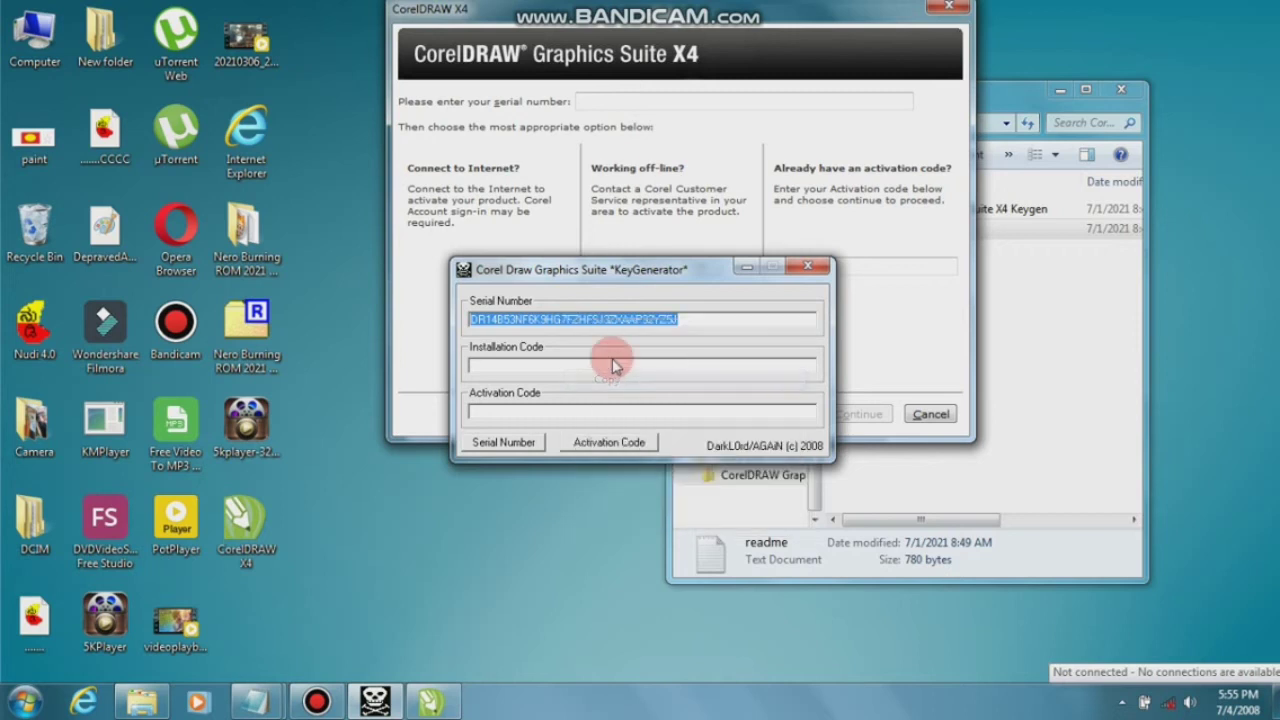
click(632, 102)
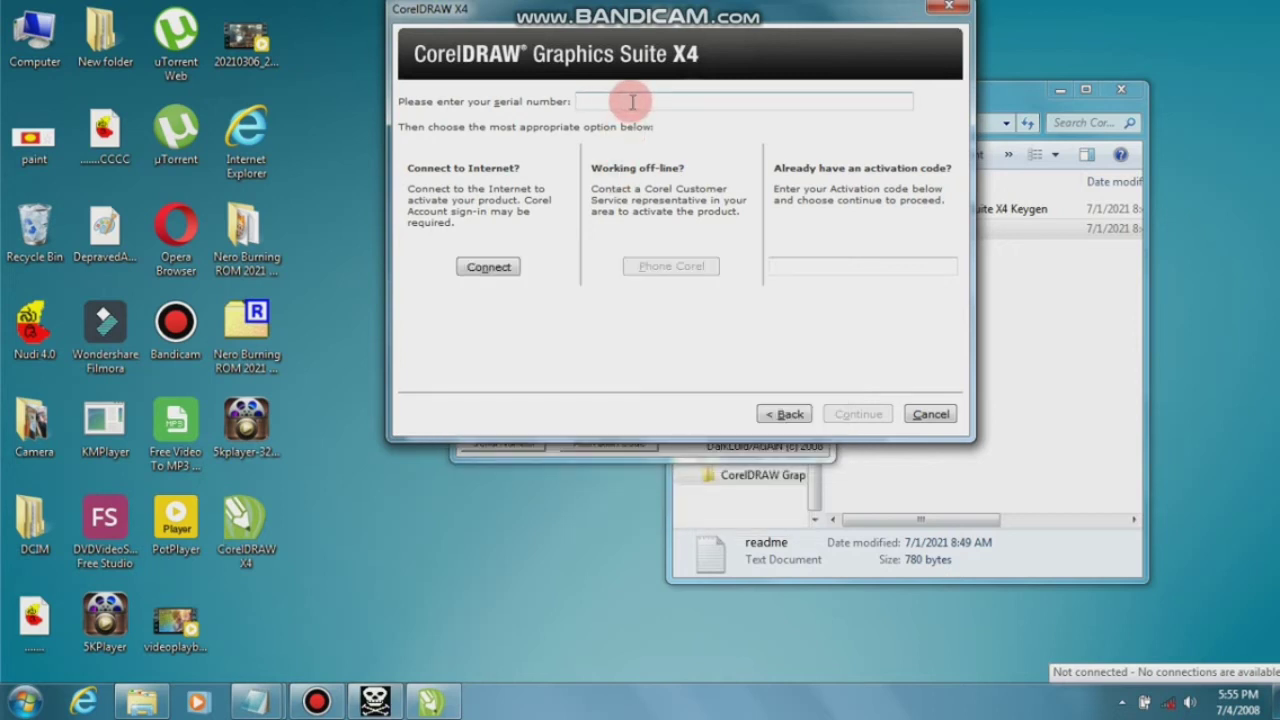
right_click(632, 102)
click(684, 178)
click(668, 268)
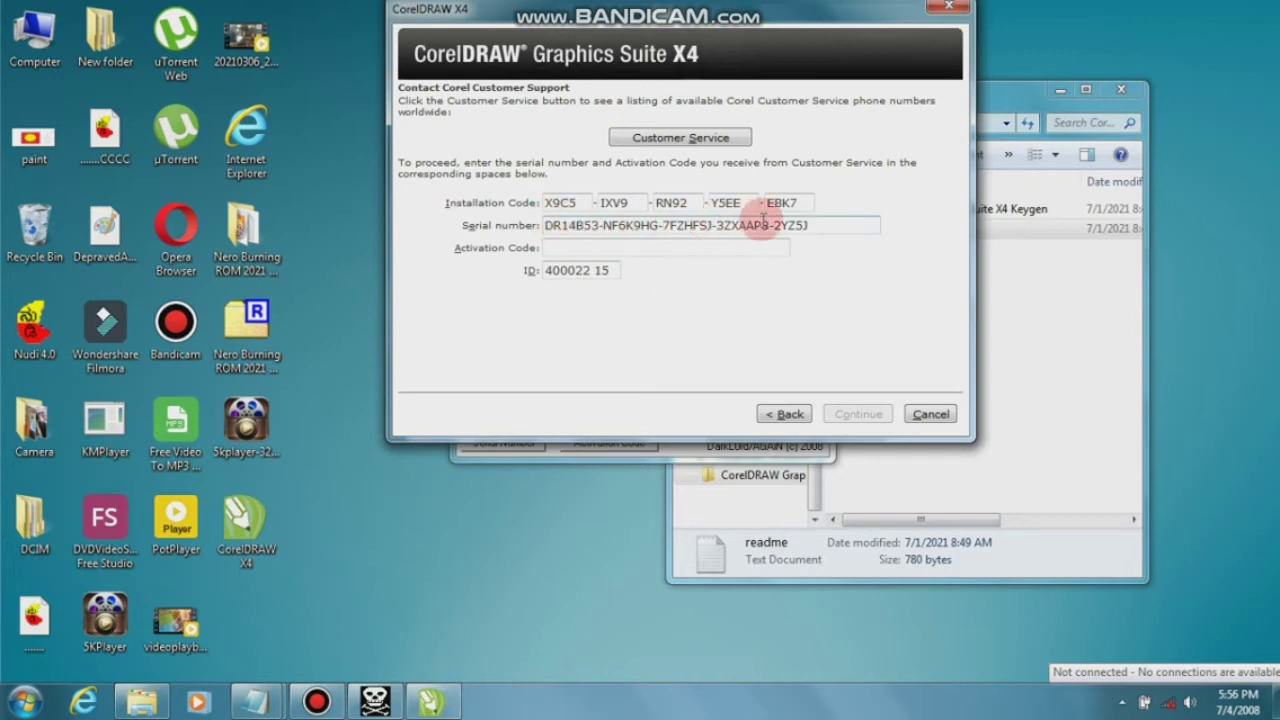
Step: Move the key generator to the lower right and focus its installation code field
click(425, 704)
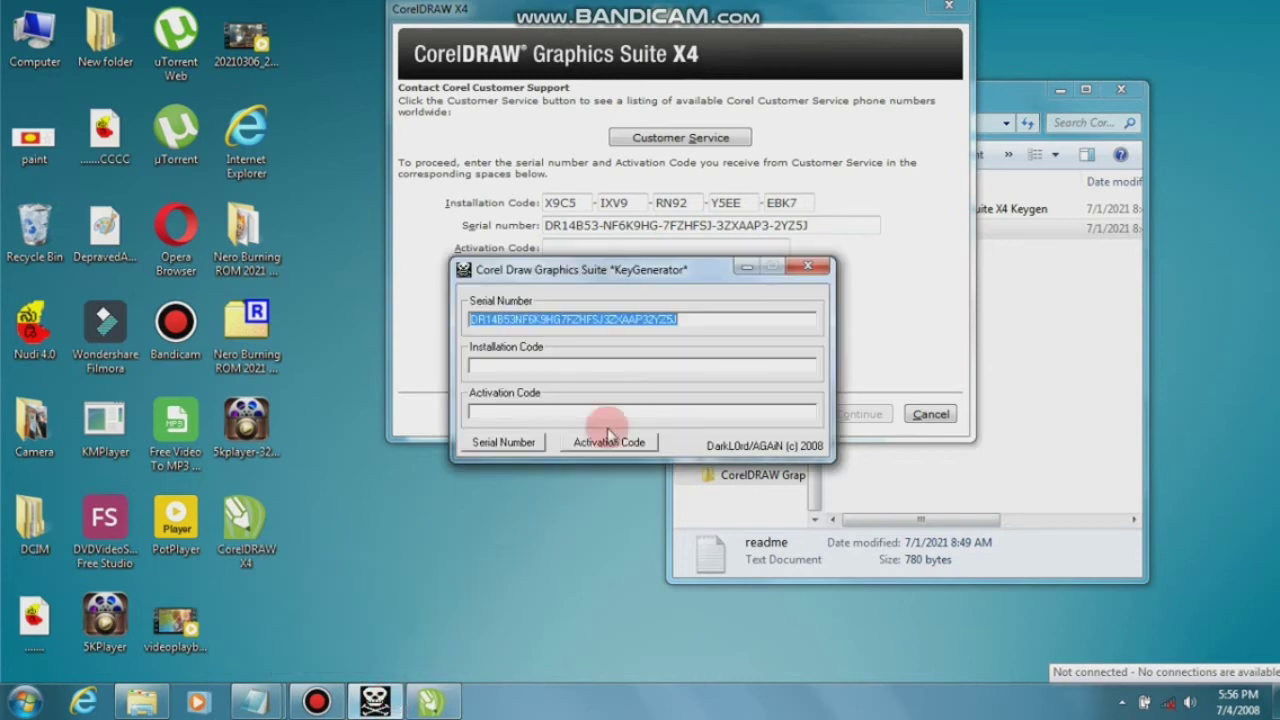
click(683, 272)
drag(683, 272, 878, 307)
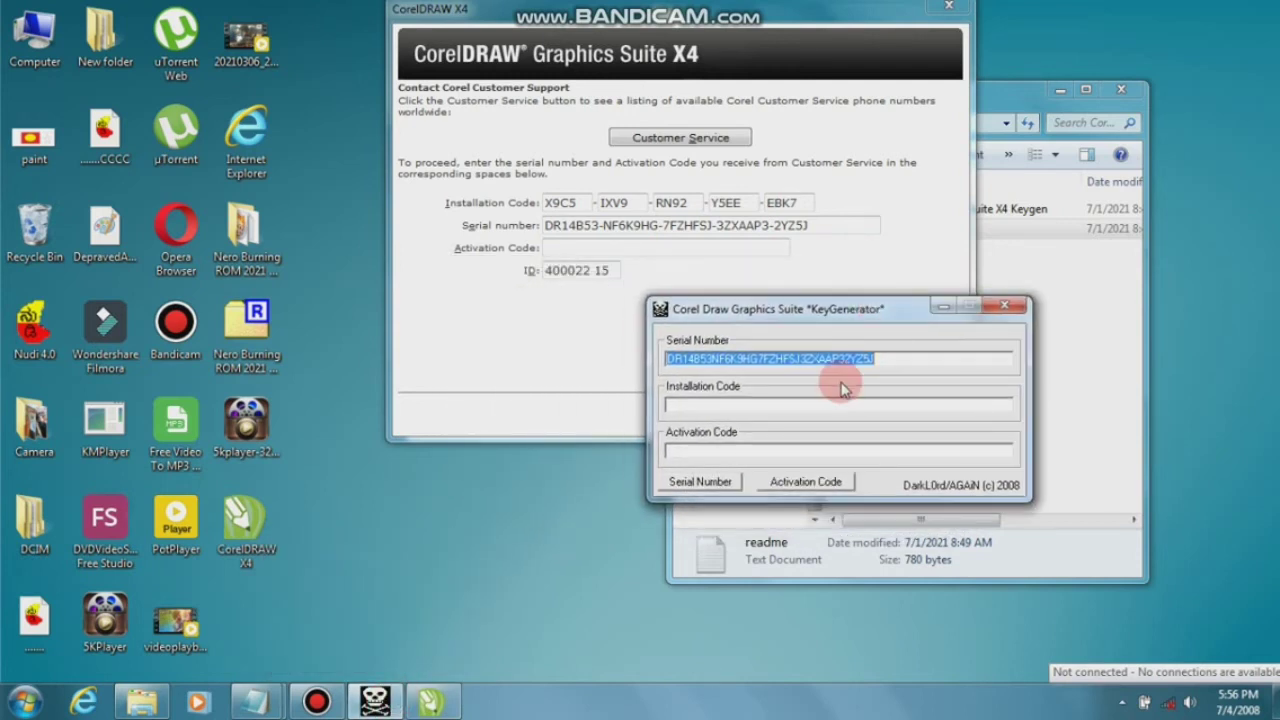
click(793, 409)
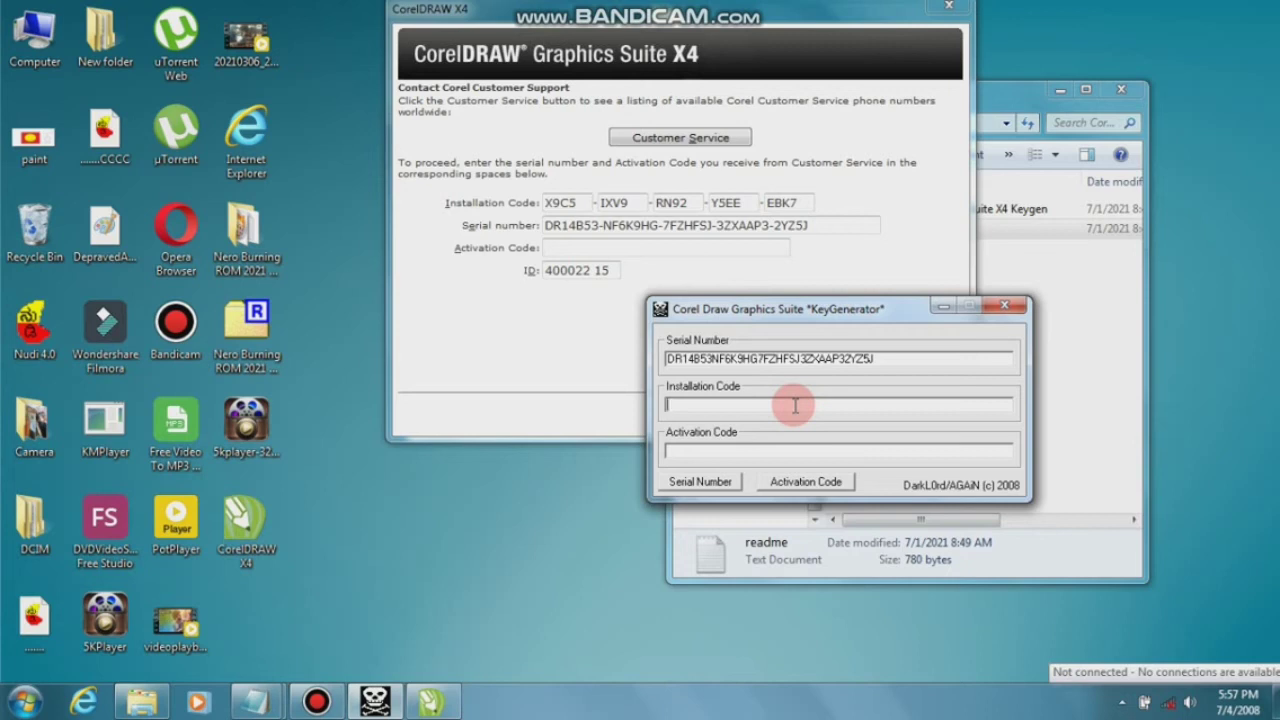
Step: Copy the first and second installation code groups into the key generator
click(563, 202)
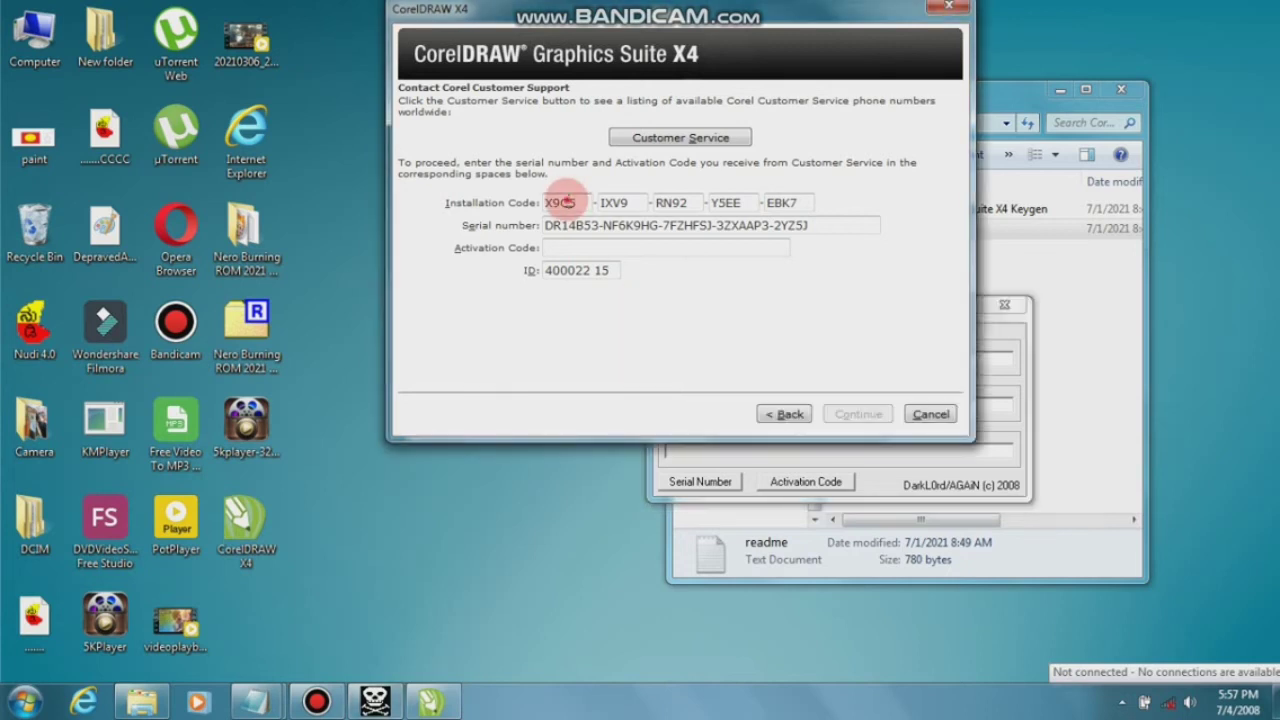
right_click(567, 204)
click(610, 262)
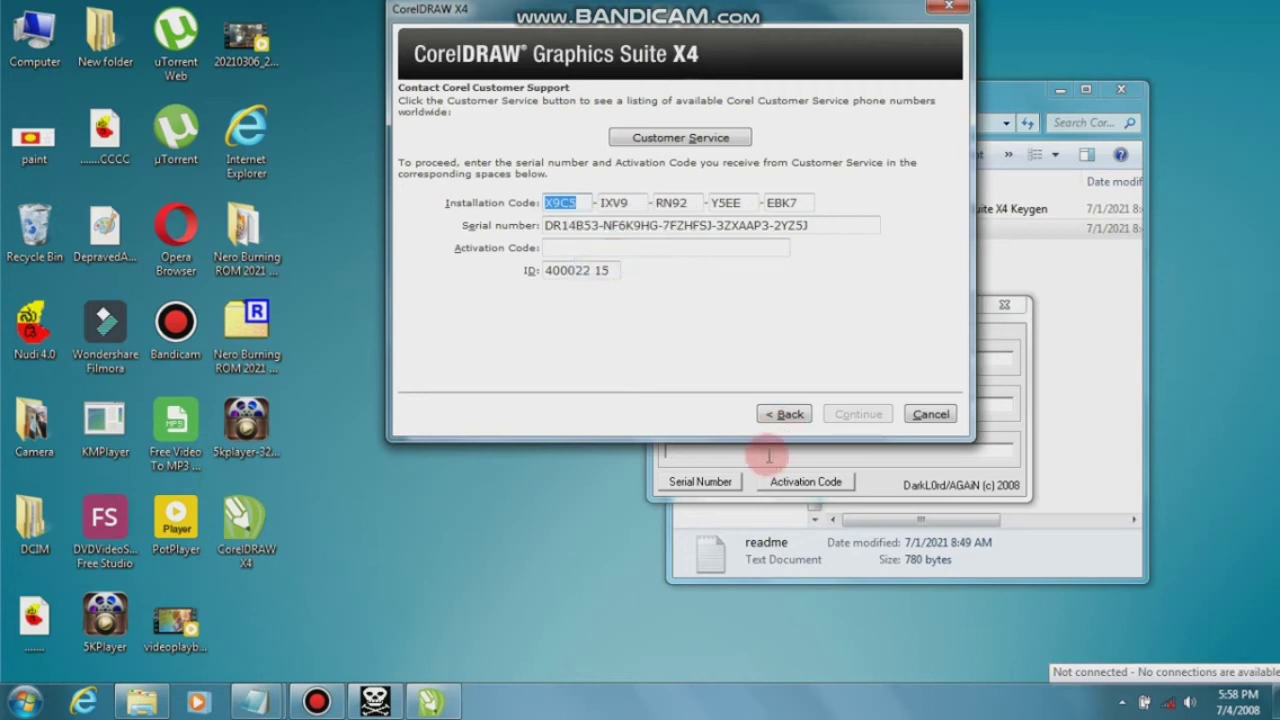
click(754, 446)
right_click(750, 404)
click(780, 471)
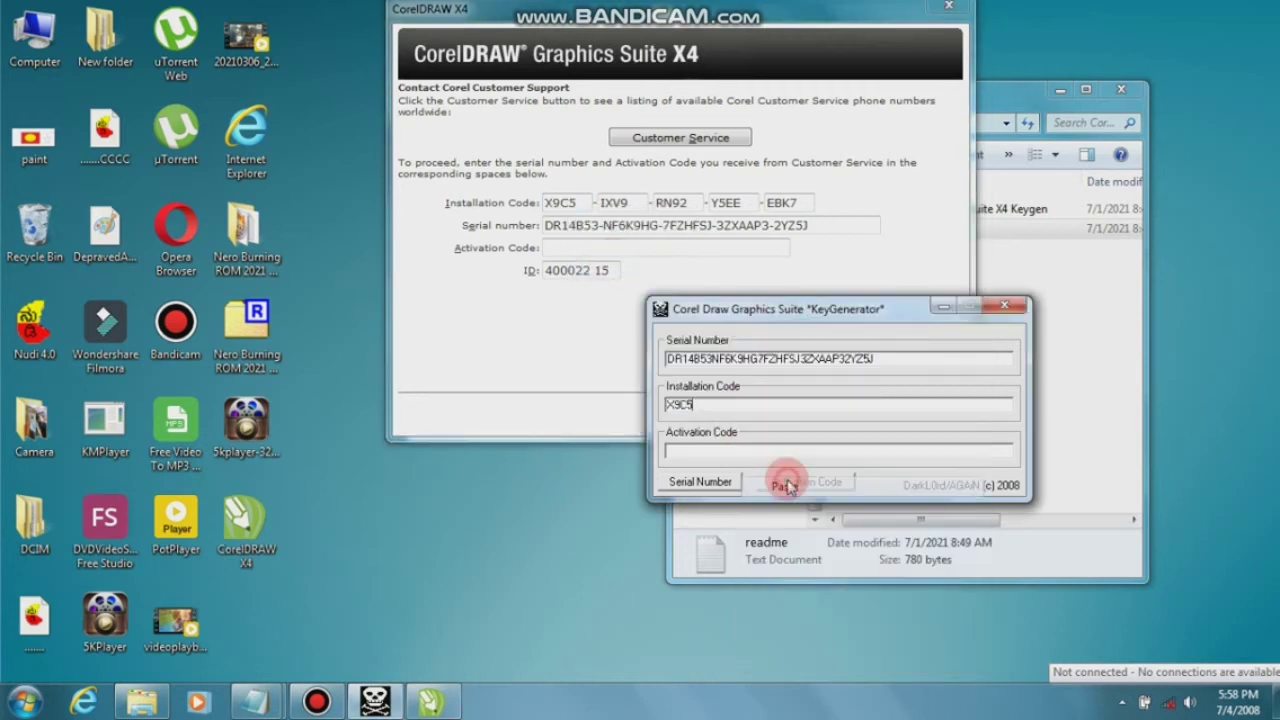
click(614, 202)
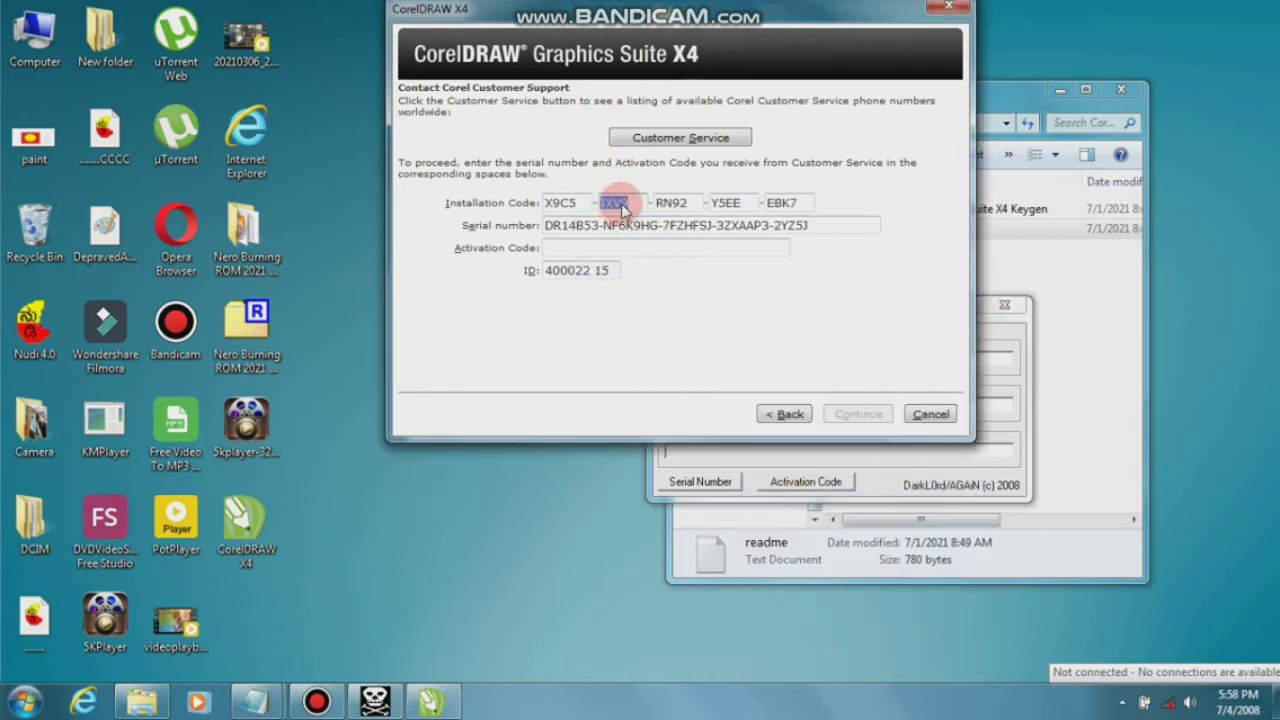
right_click(620, 204)
click(662, 262)
click(884, 475)
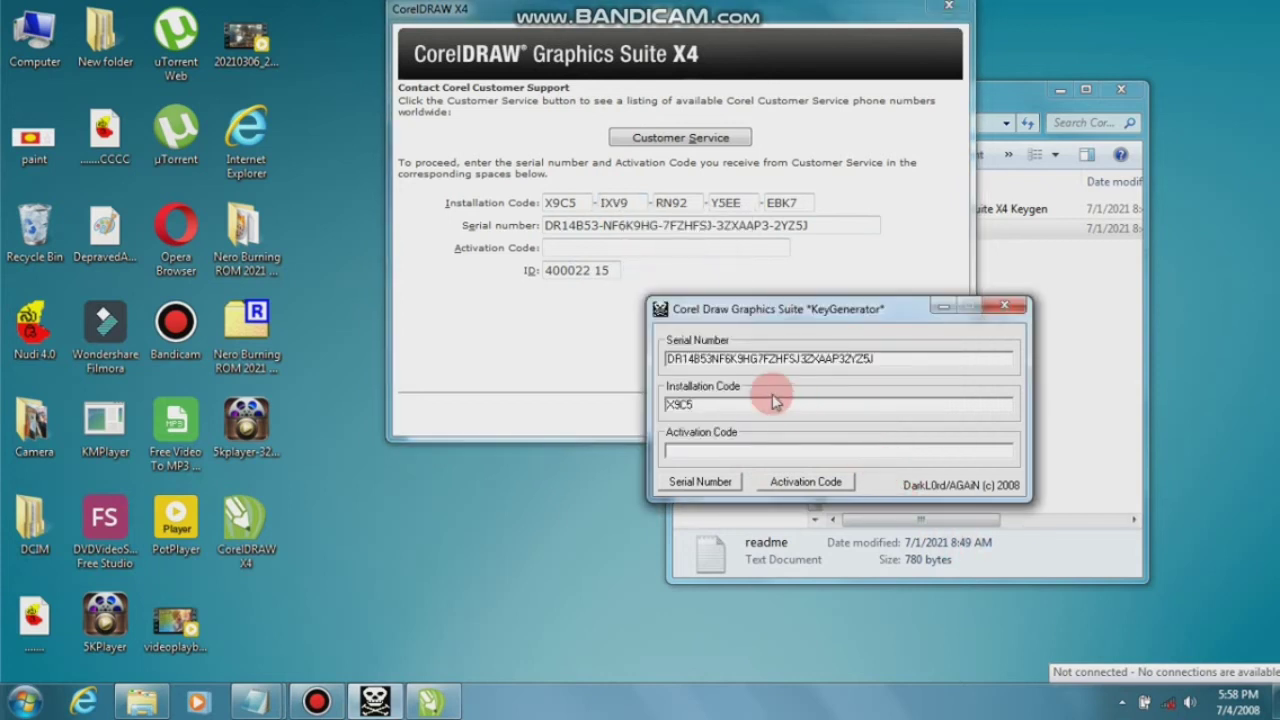
right_click(770, 404)
click(815, 474)
Step: Move the key generator below the dialog and paste in the third installation code group
drag(752, 309, 622, 474)
double_click(670, 203)
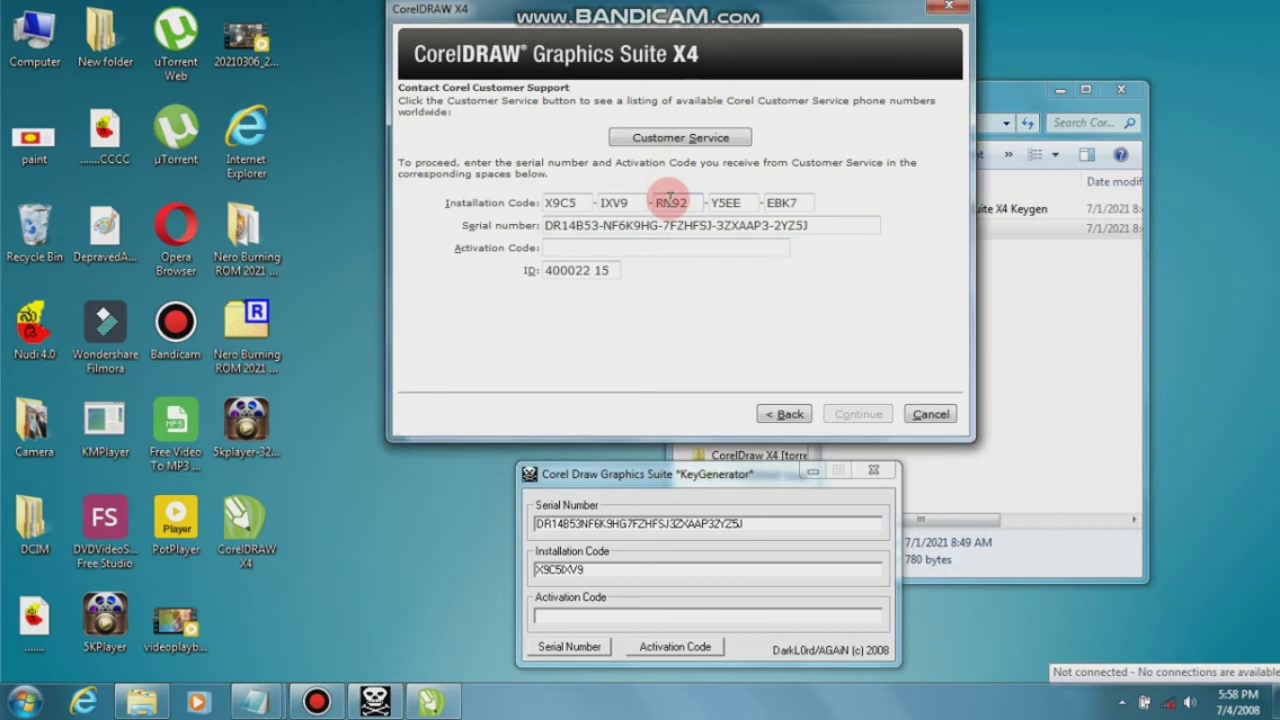
right_click(676, 204)
click(720, 268)
click(623, 563)
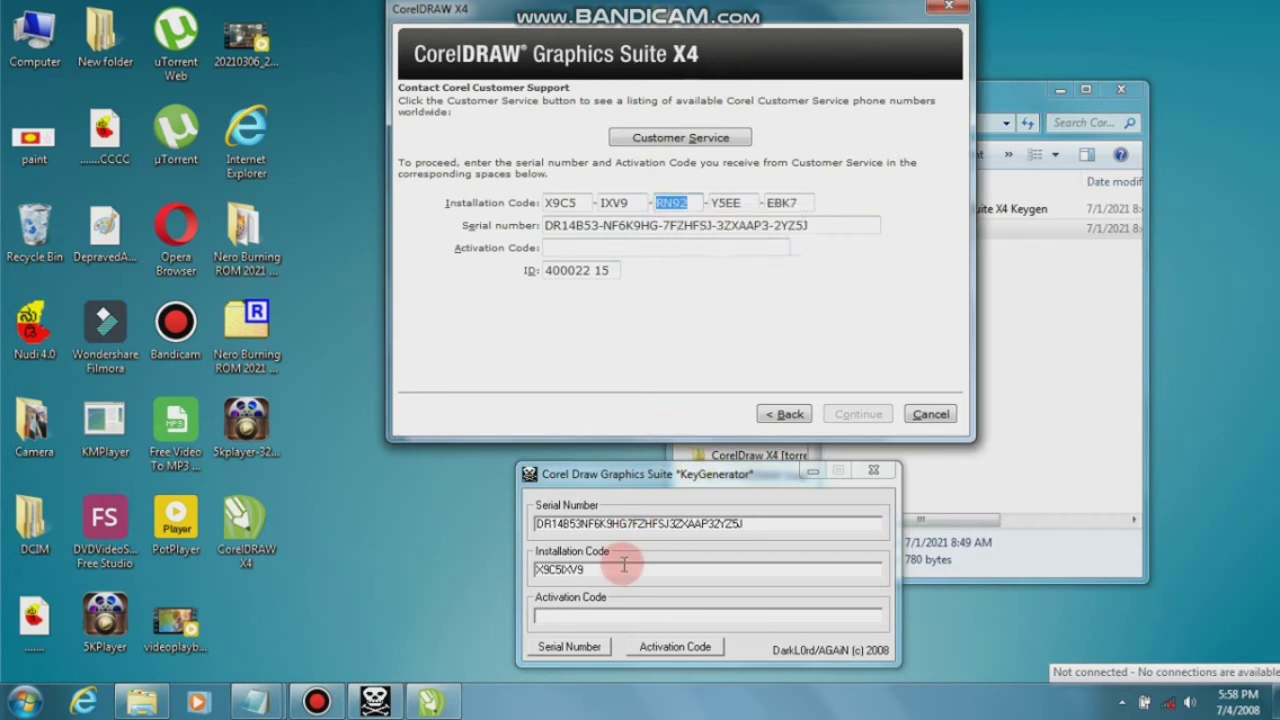
right_click(623, 563)
click(670, 381)
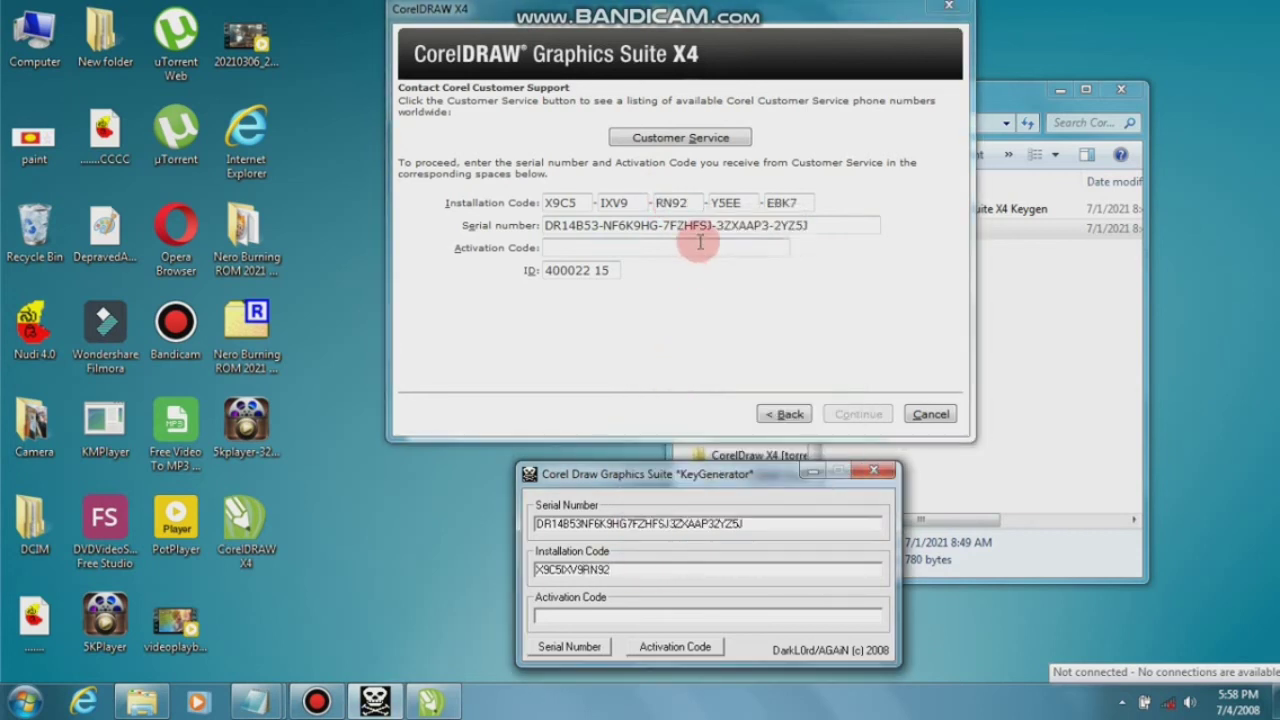
Step: Copy the fourth and last installation code groups into the key generator
double_click(725, 203)
right_click(727, 205)
click(768, 265)
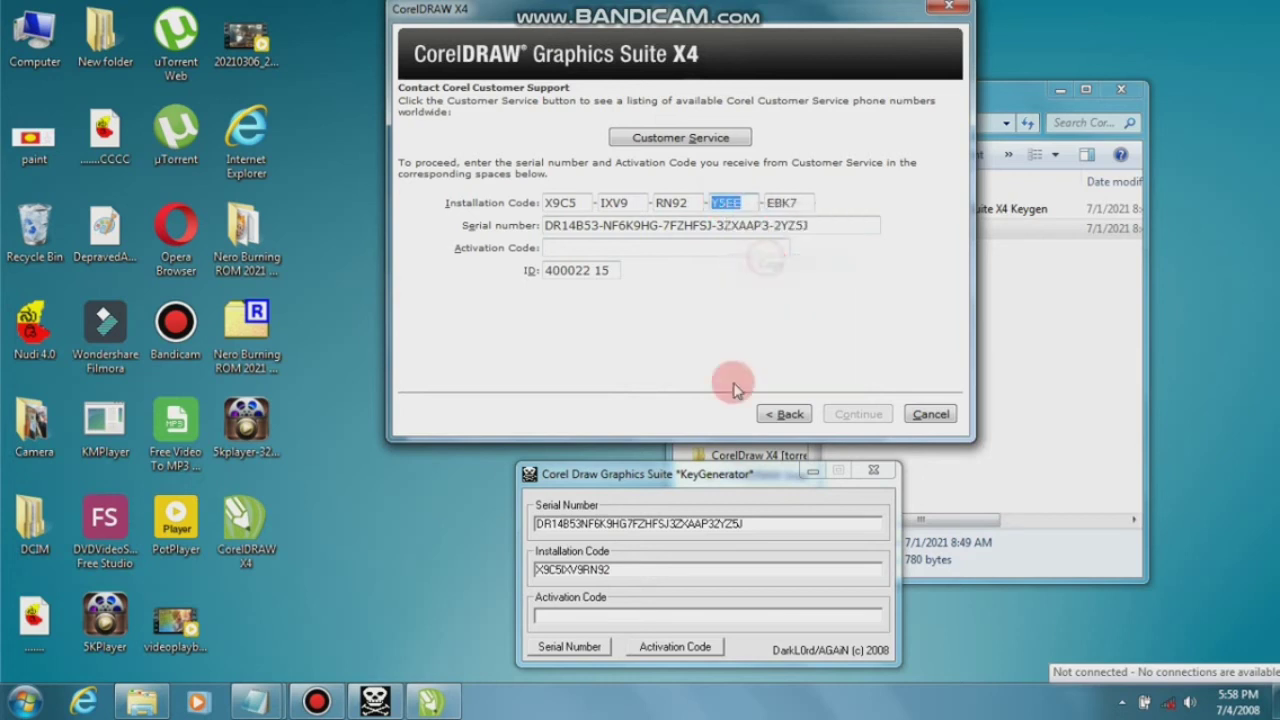
right_click(650, 570)
click(700, 384)
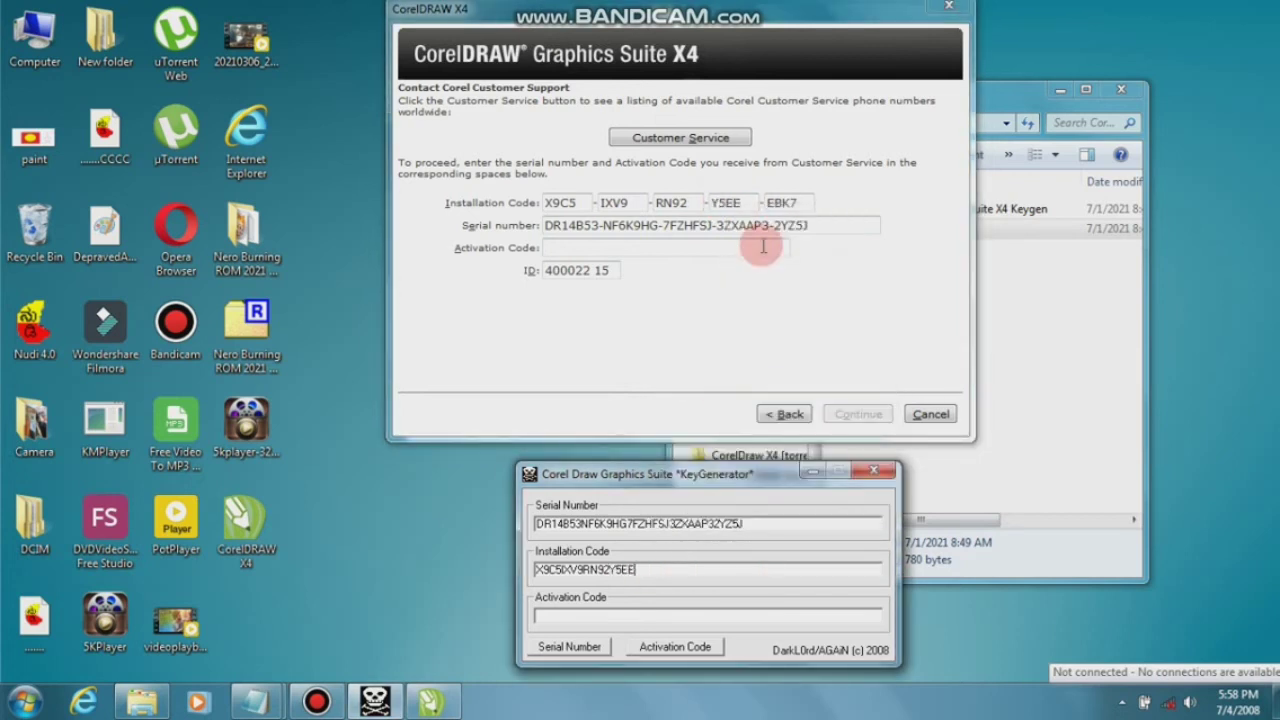
click(781, 203)
right_click(779, 205)
click(822, 262)
right_click(683, 572)
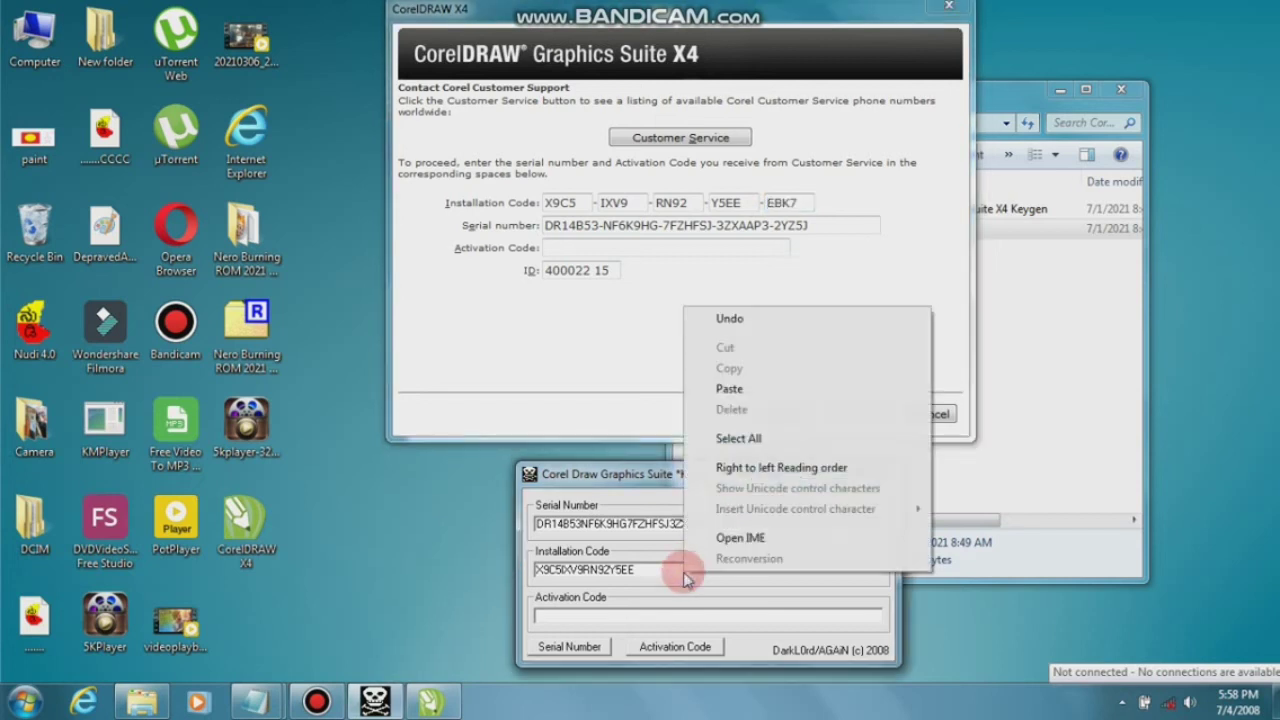
click(754, 386)
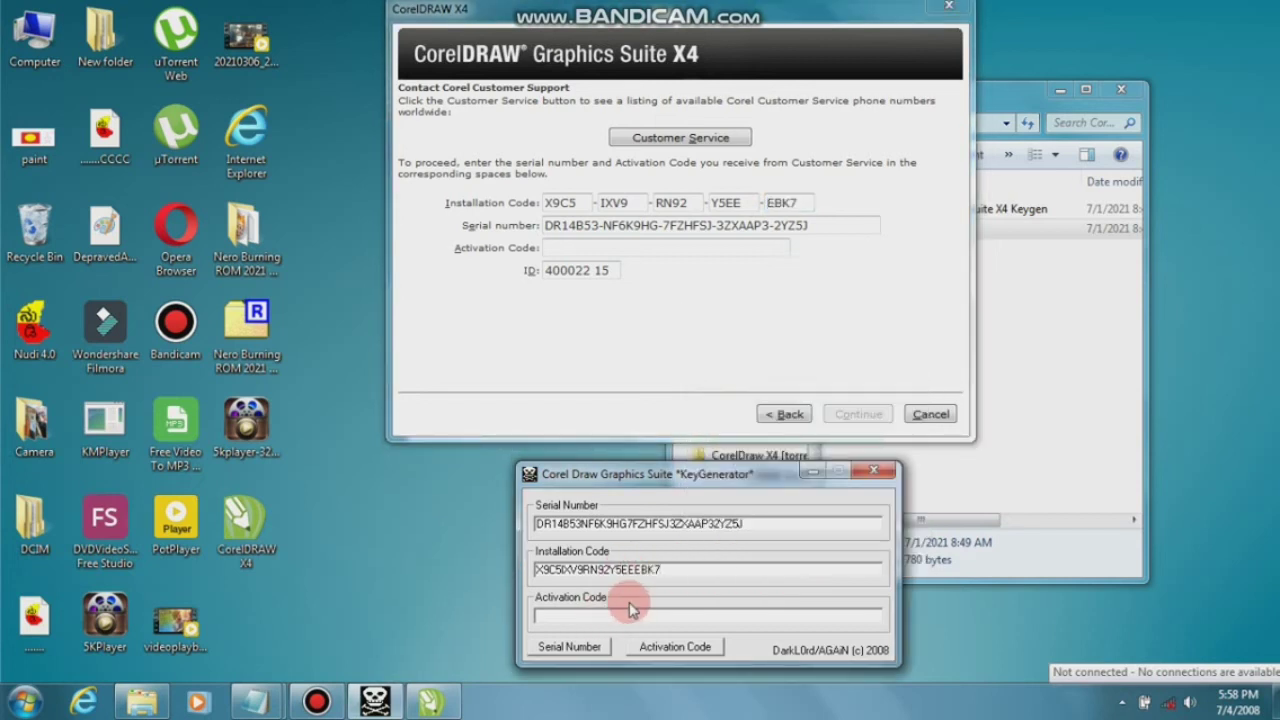
Step: Generate the activation code in the key generator and copy it
click(684, 651)
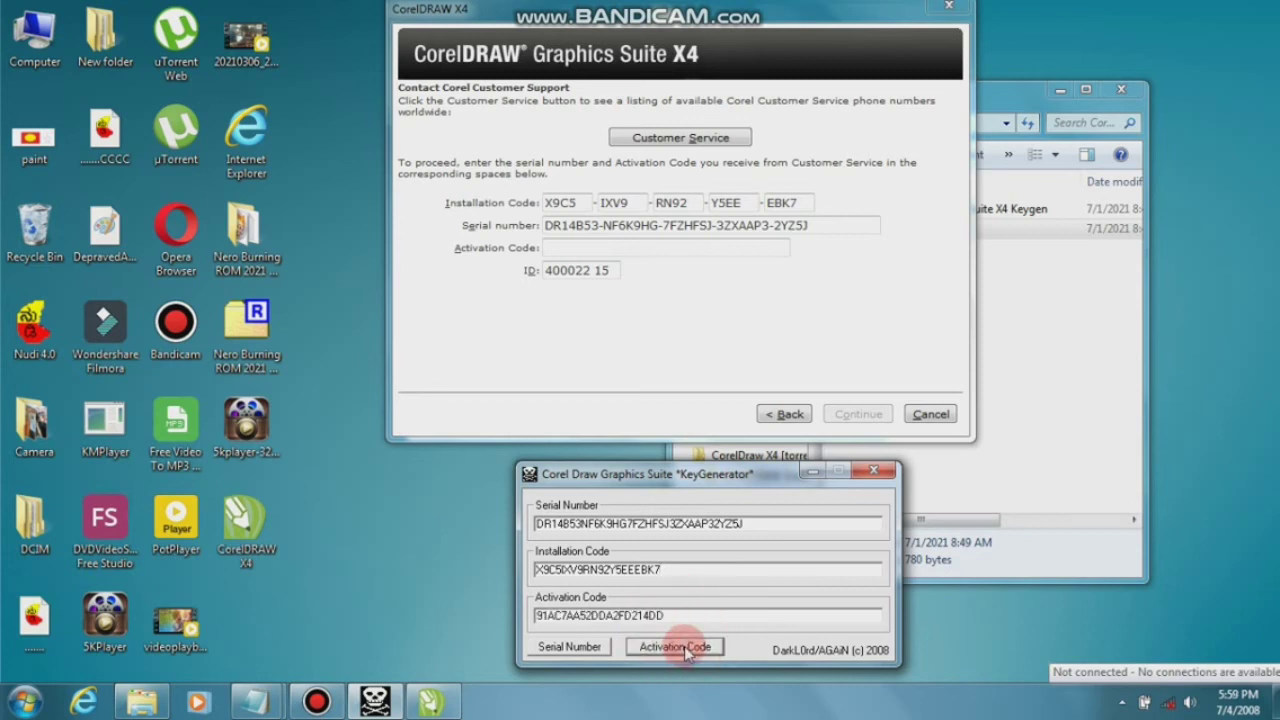
click(673, 615)
drag(673, 615, 533, 626)
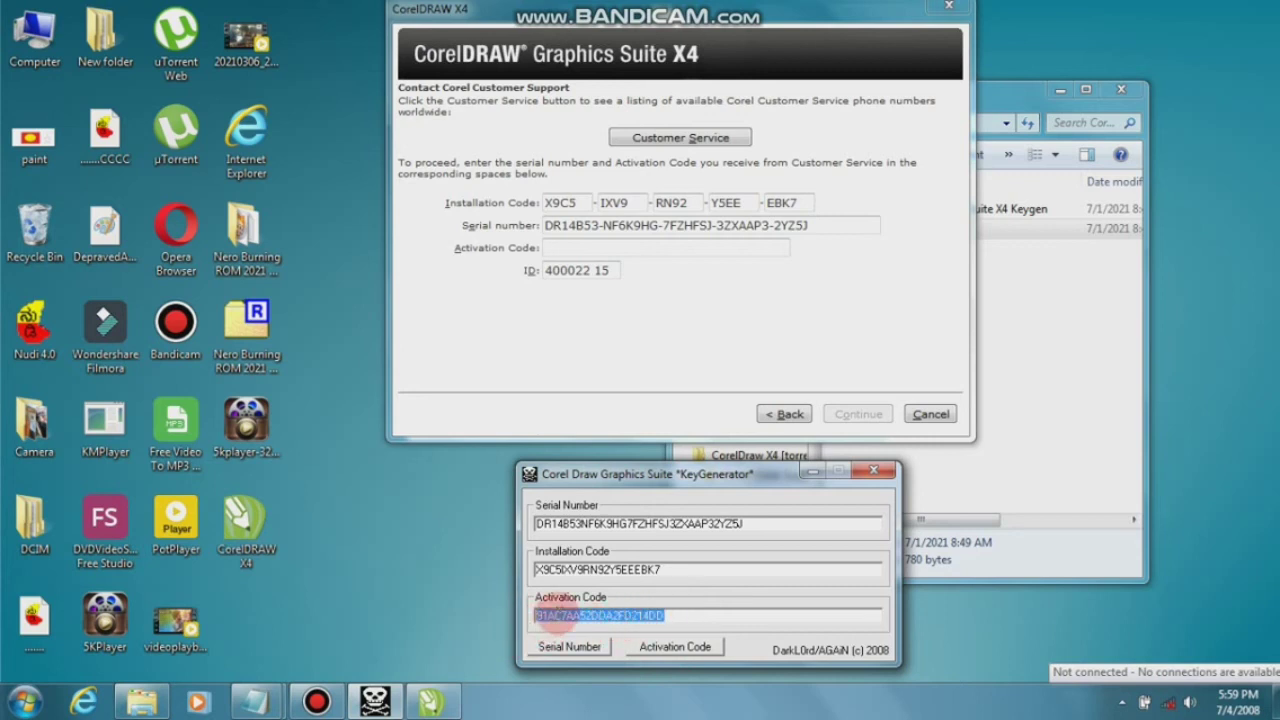
right_click(558, 619)
click(601, 458)
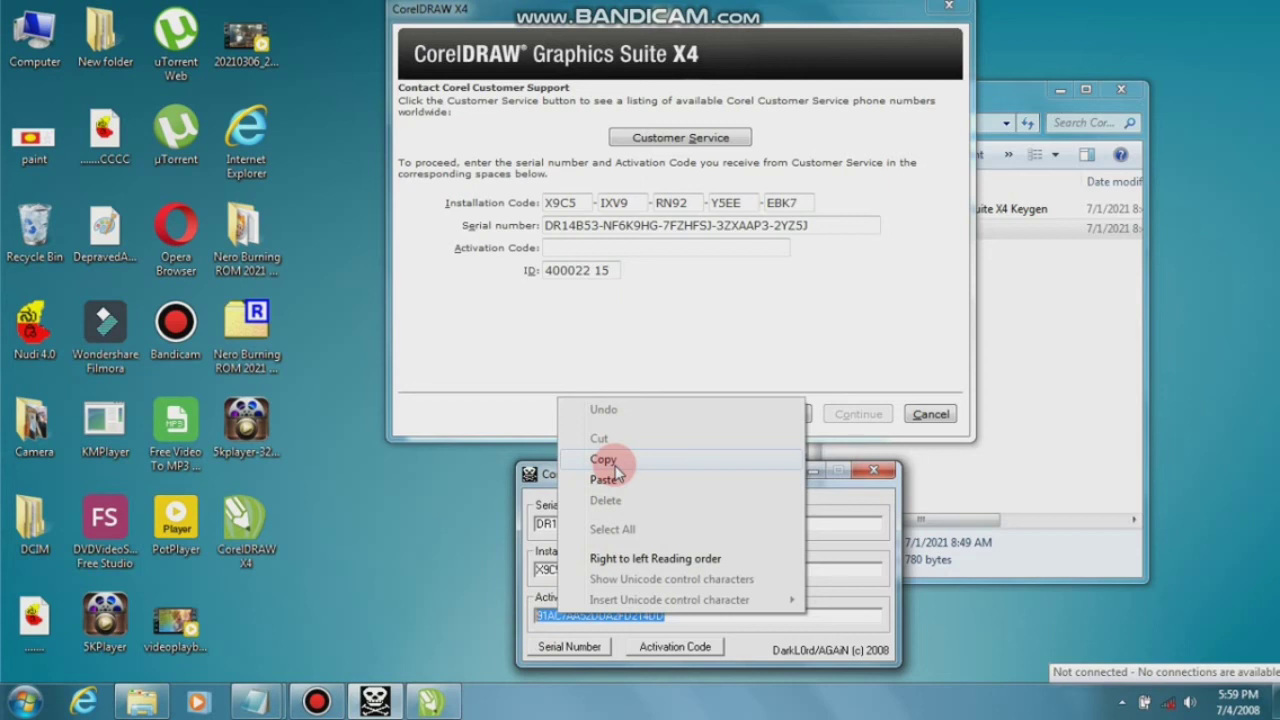
Step: Paste the activation code into CorelDRAW's Activation Code field
click(608, 251)
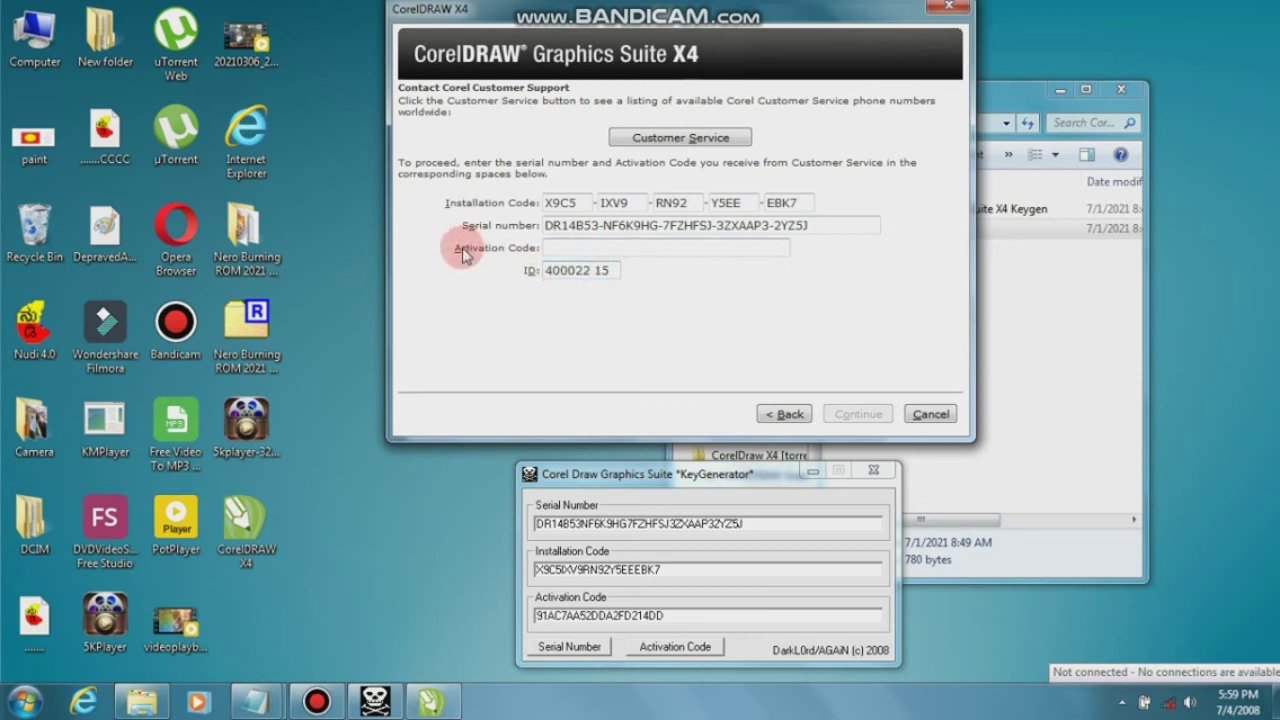
right_click(577, 248)
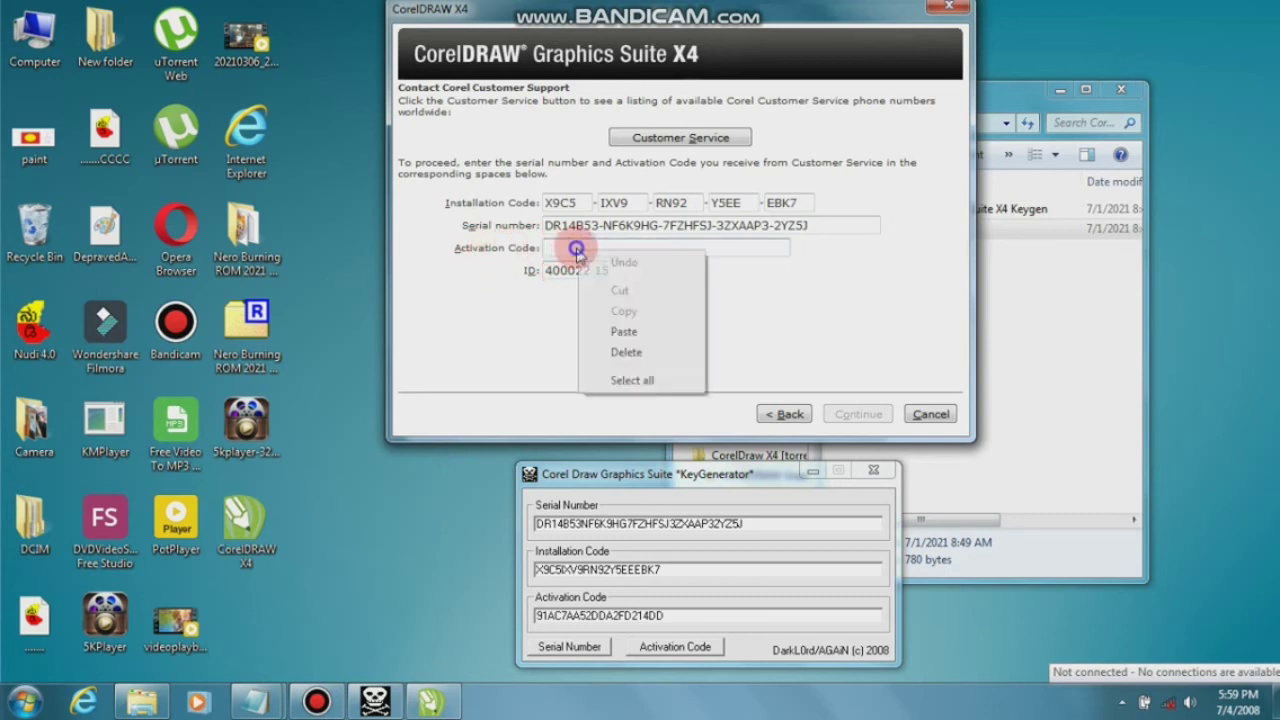
click(624, 328)
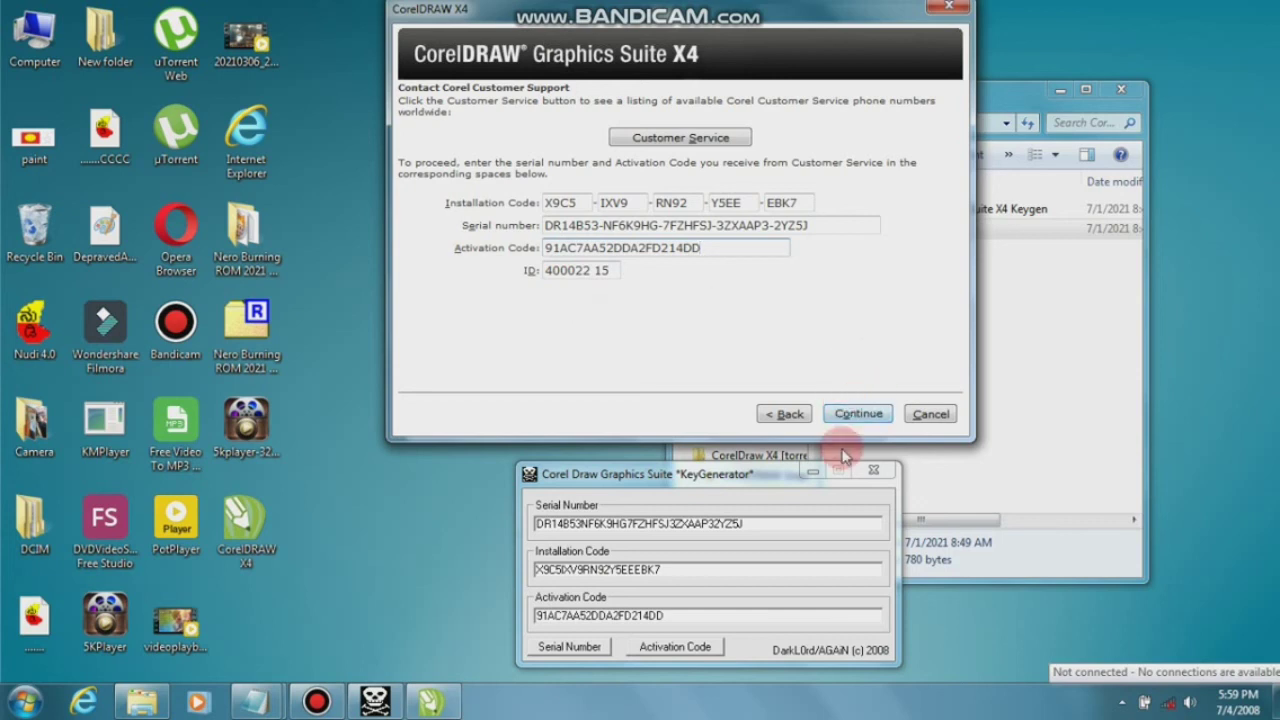
Step: Submit the codes, close the key generator, and finish activation to start CorelDRAW X4
click(850, 416)
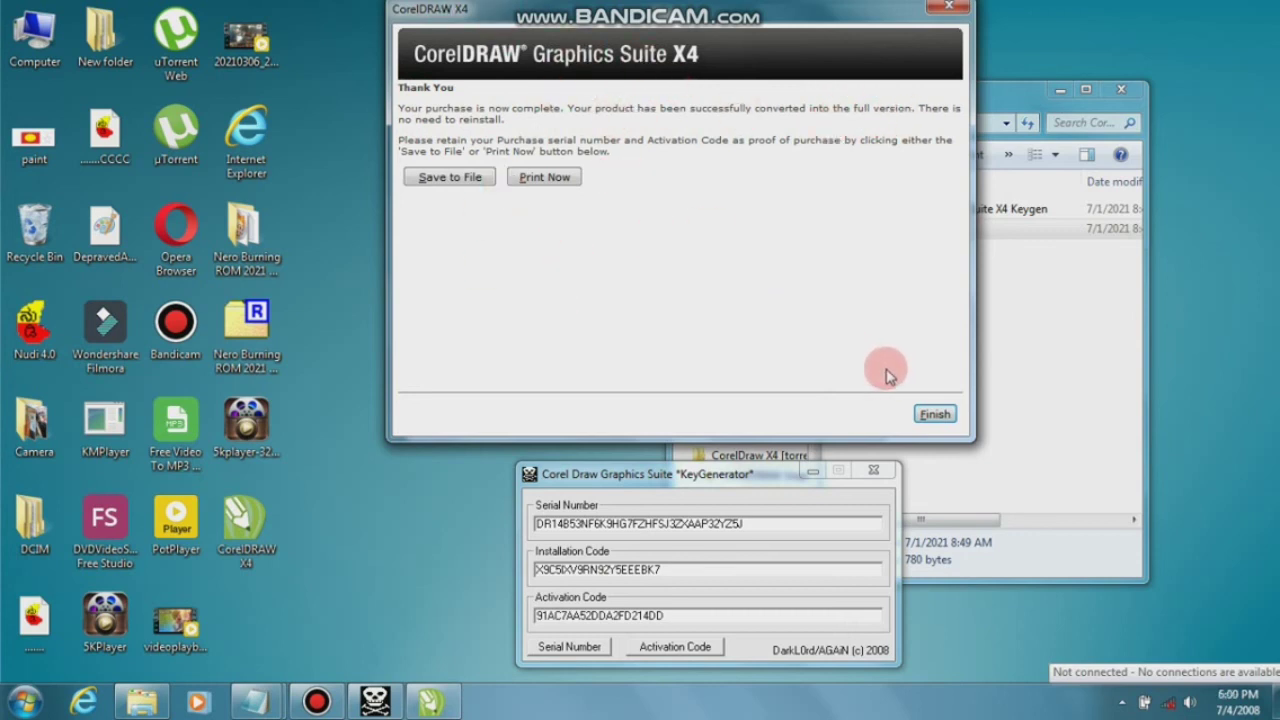
click(880, 484)
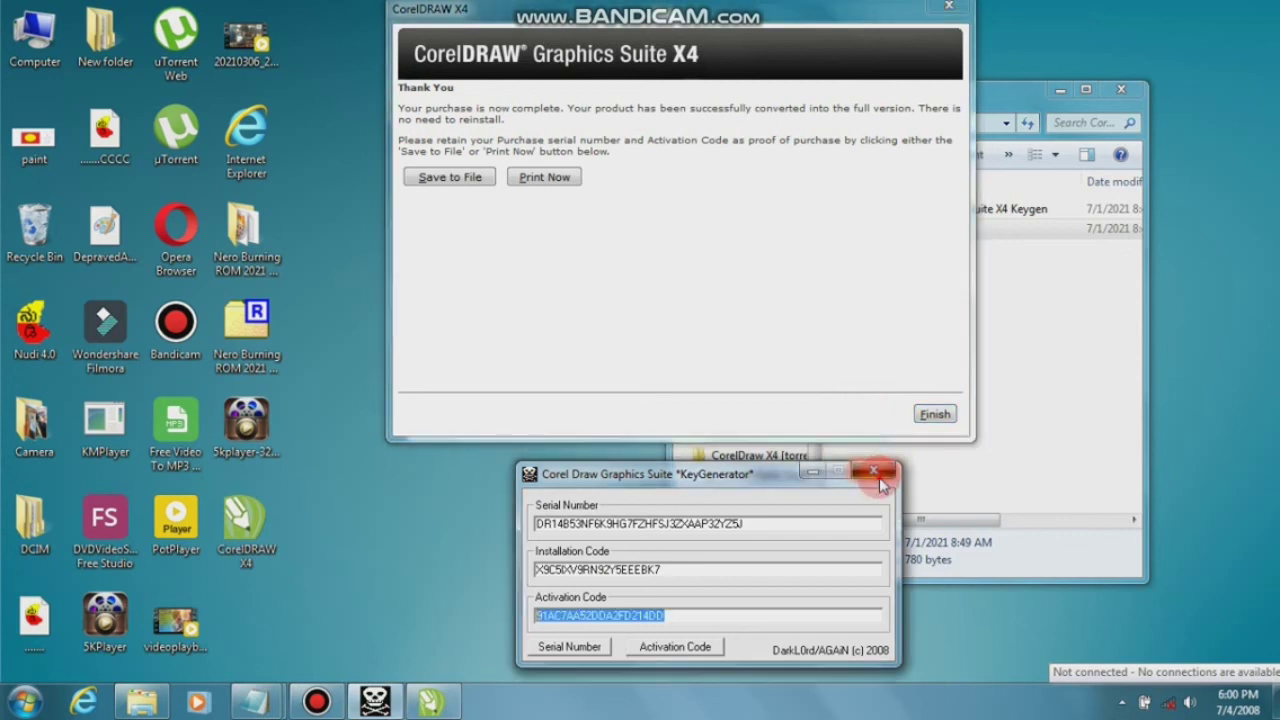
click(930, 418)
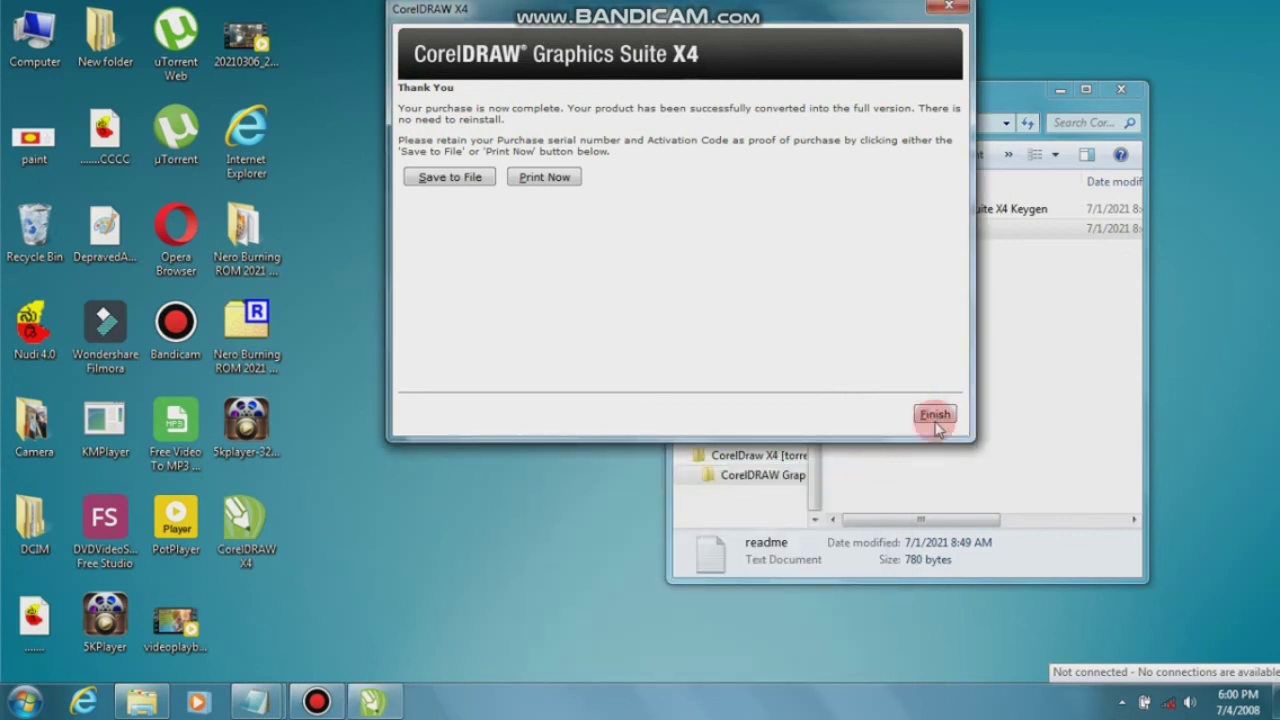
click(936, 415)
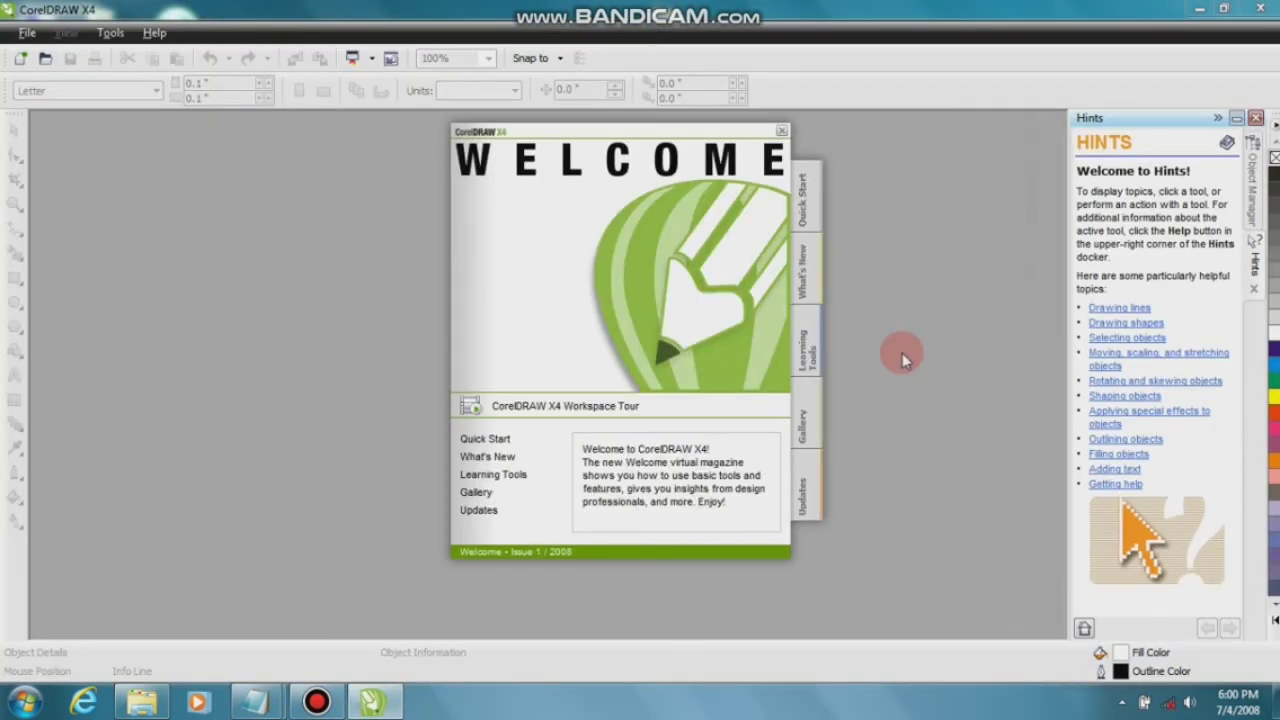
Step: Create a blank Letter-size Graphic1 document, then quit CorelDRAW X4 and close the Explorer window
click(782, 133)
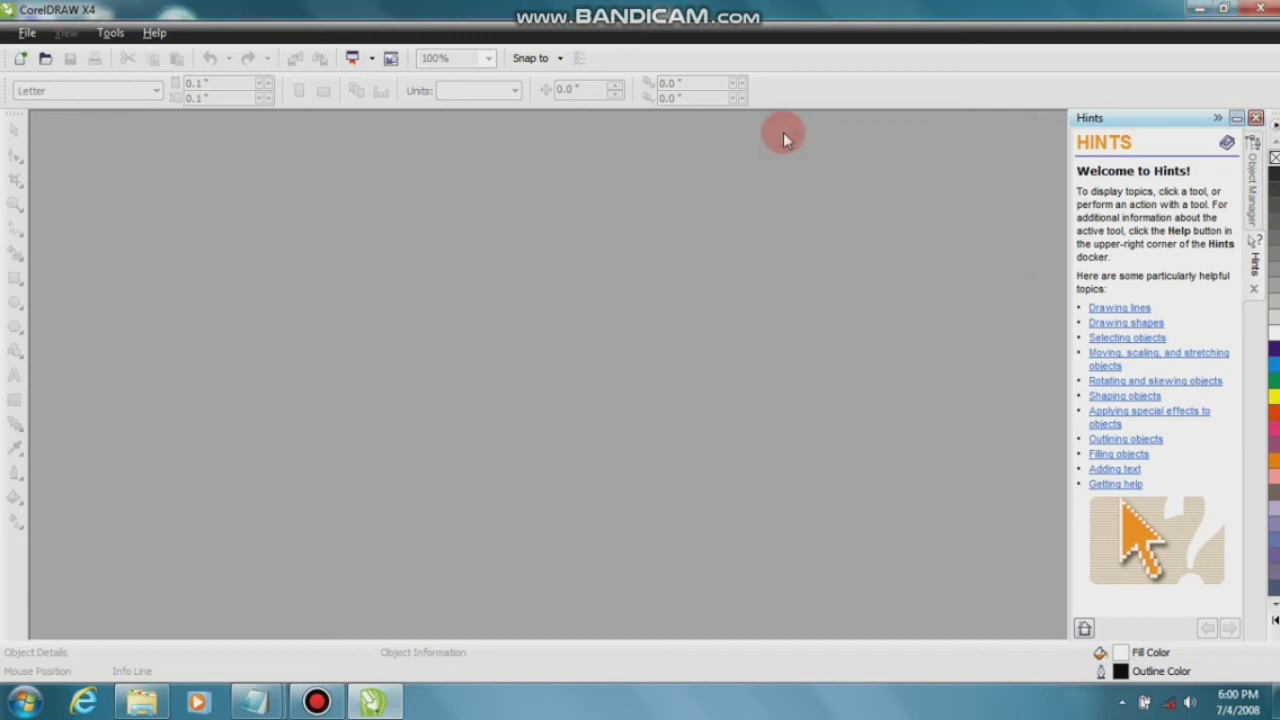
click(28, 33)
click(40, 51)
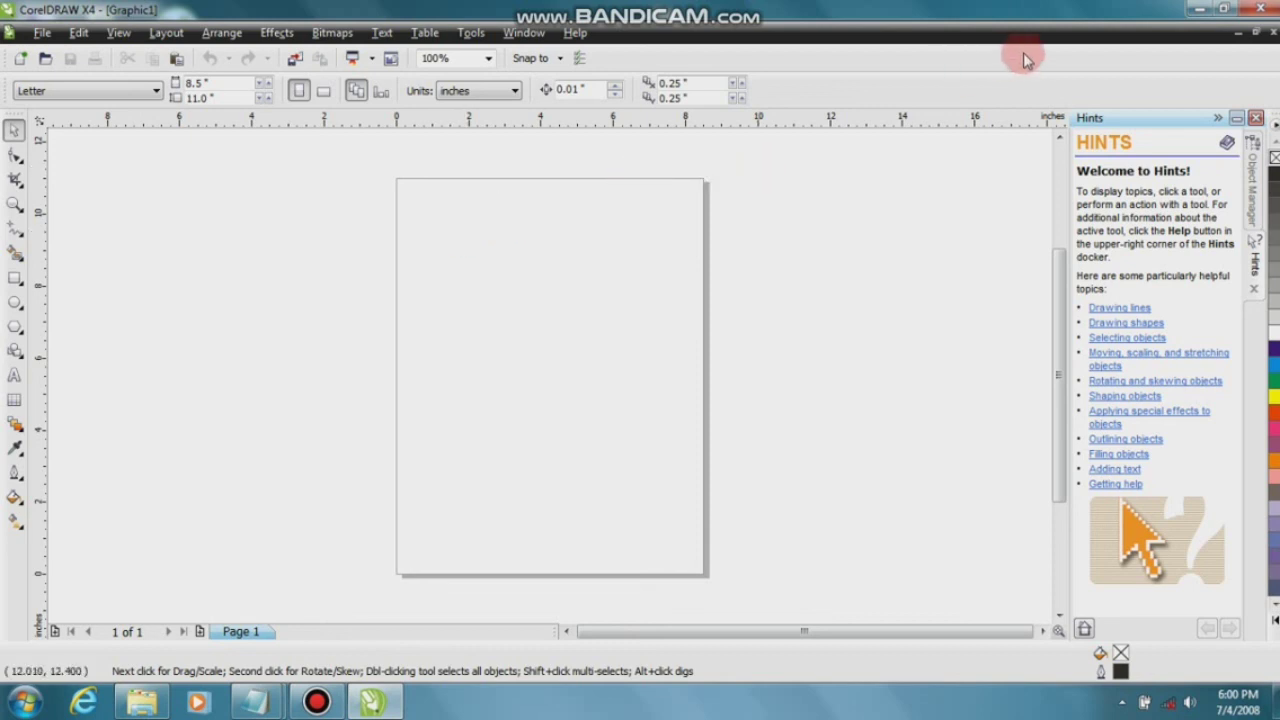
click(1268, 9)
click(1140, 84)
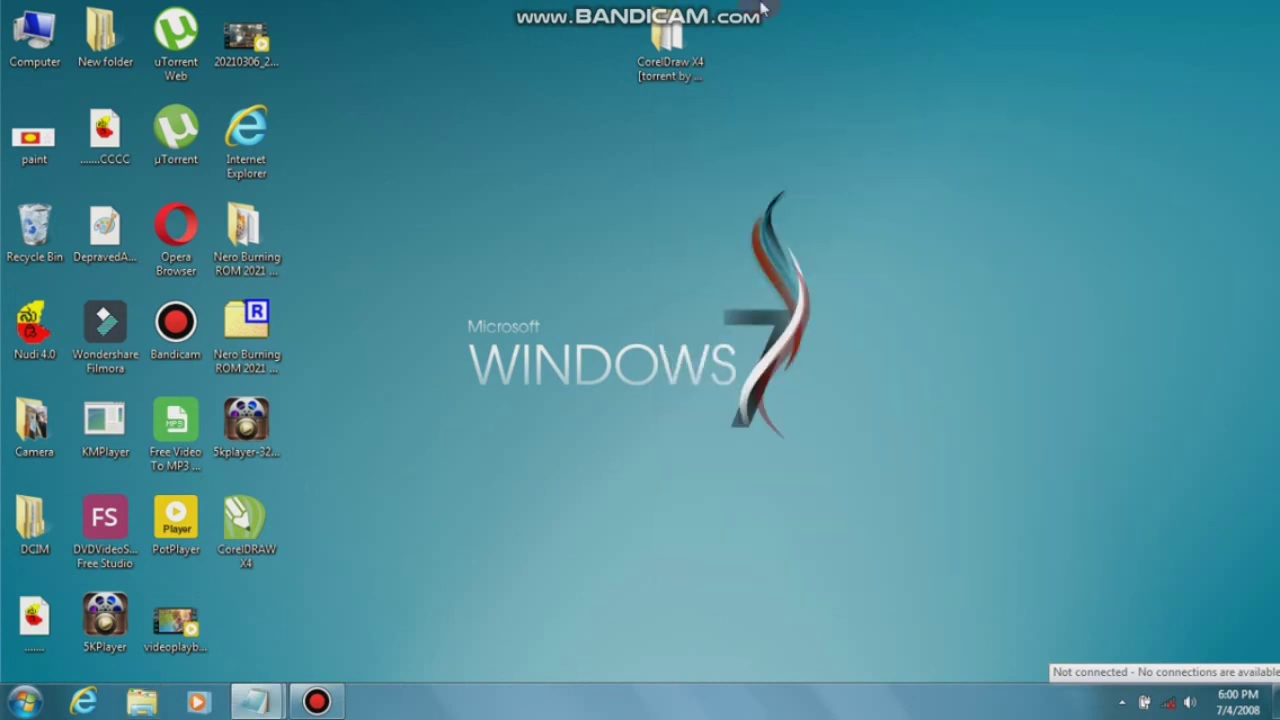